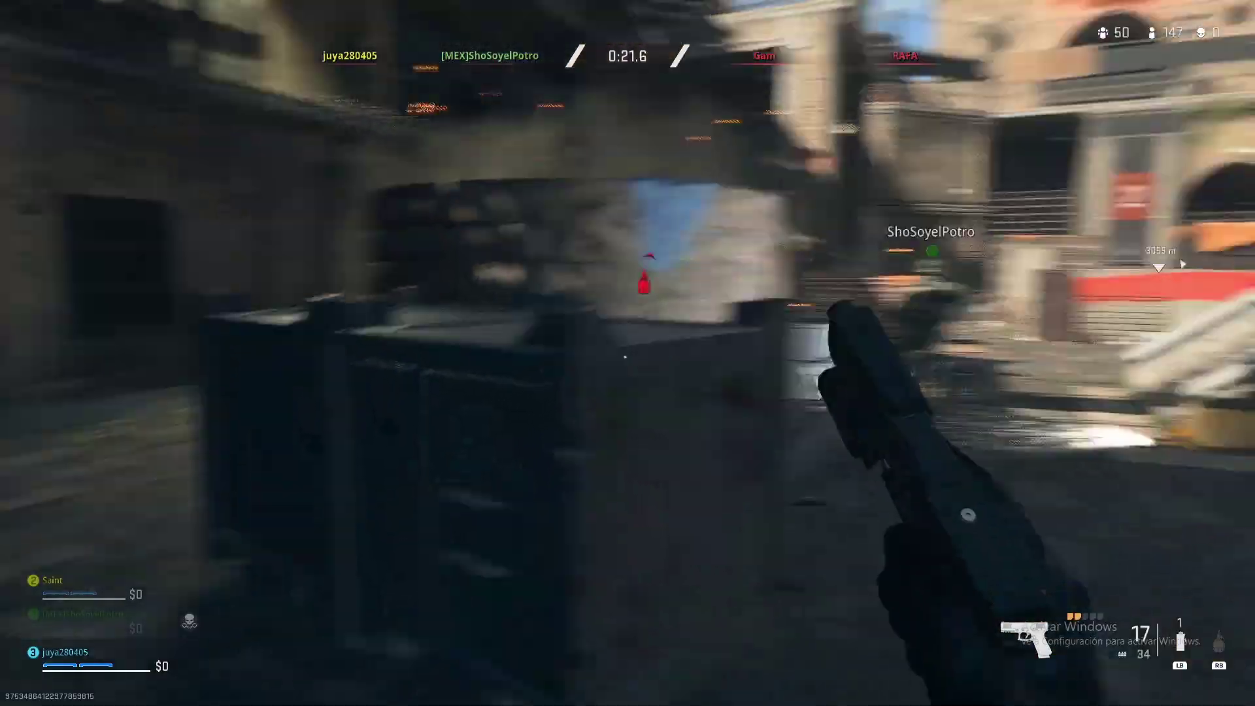
key("w")
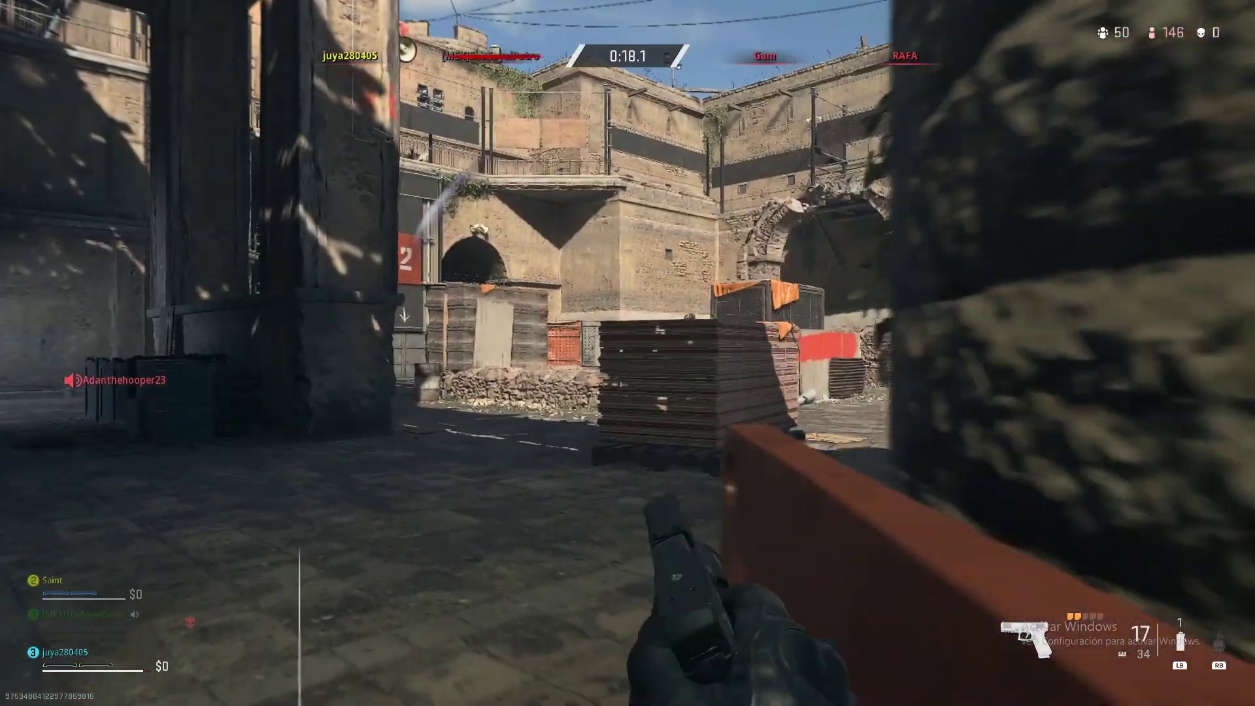
key("w")
left_click(628, 353)
left_click(627, 353)
left_click(627, 353)
left_click(627, 352)
left_click(627, 353)
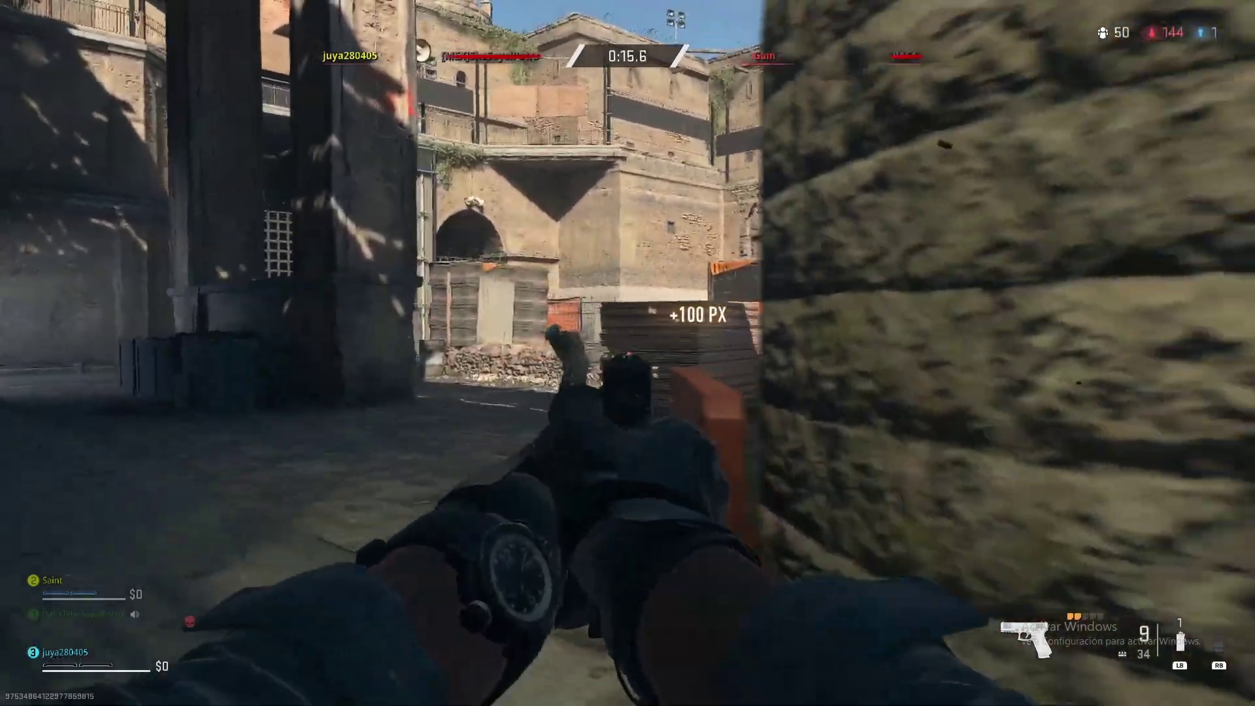
key("r")
key("w")
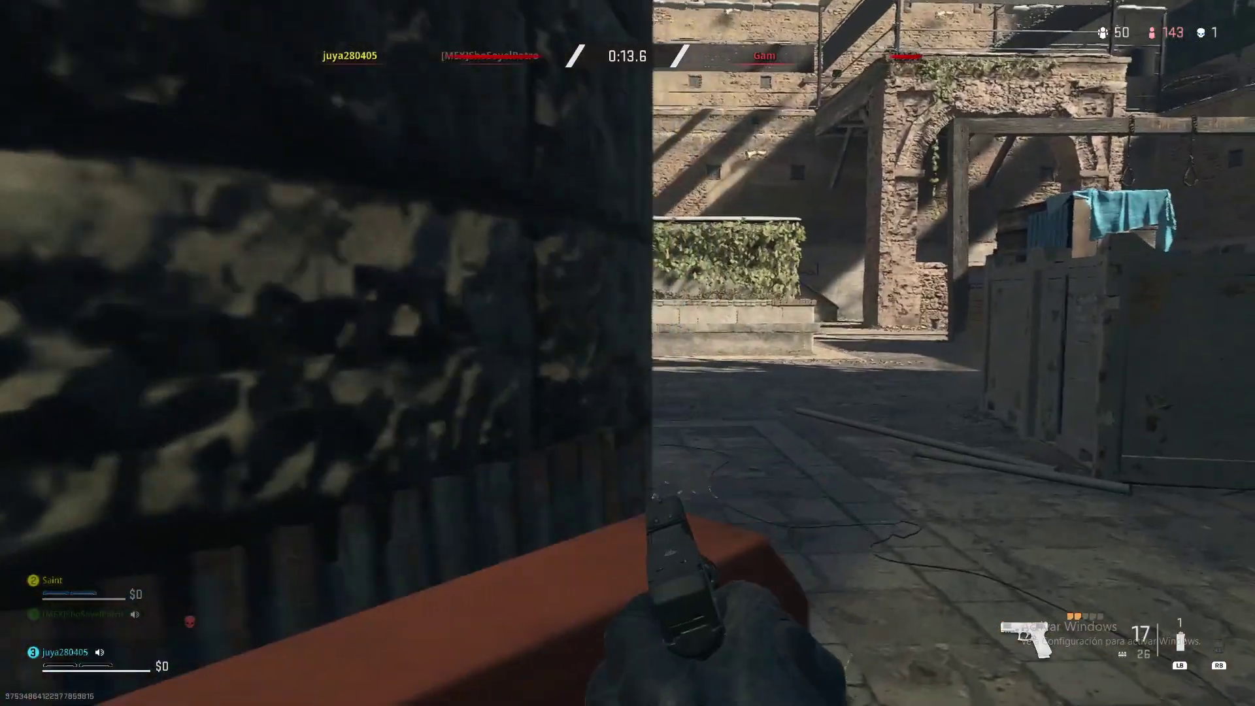
left_click(627, 353)
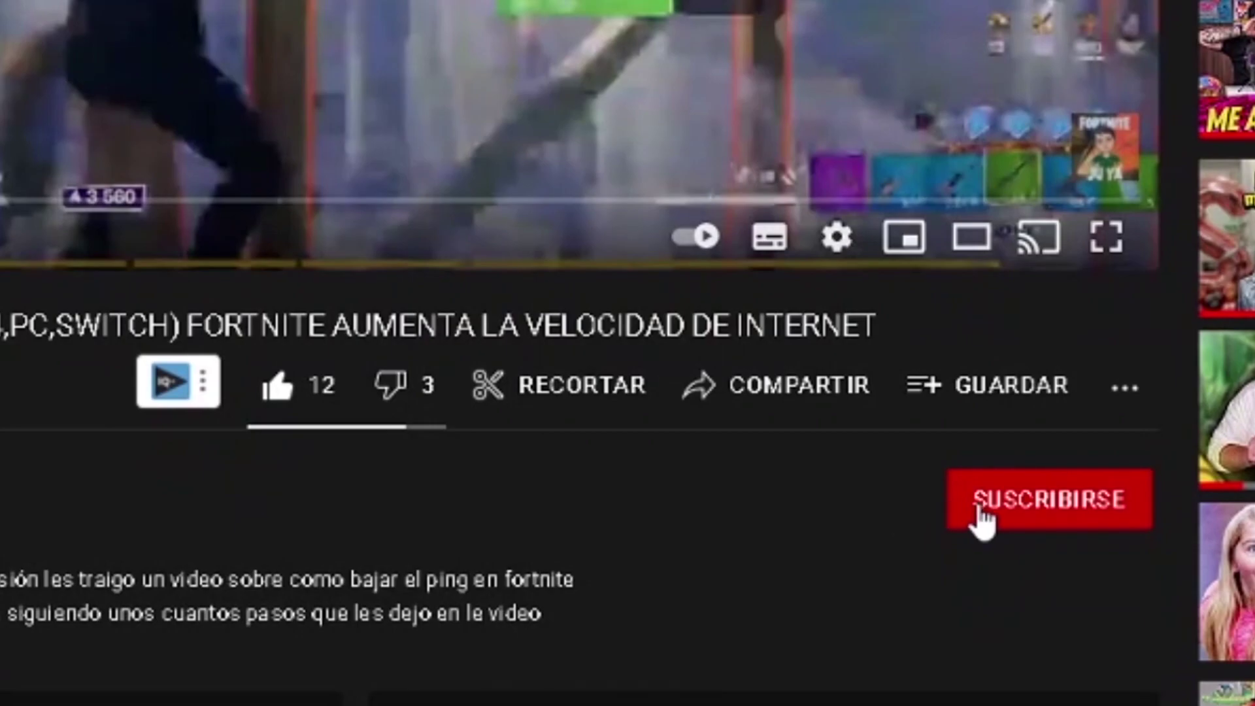
- Subscribe to the channel of the Fortnite ping video on YouTube and set its notifications to Todas
left_click(980, 512)
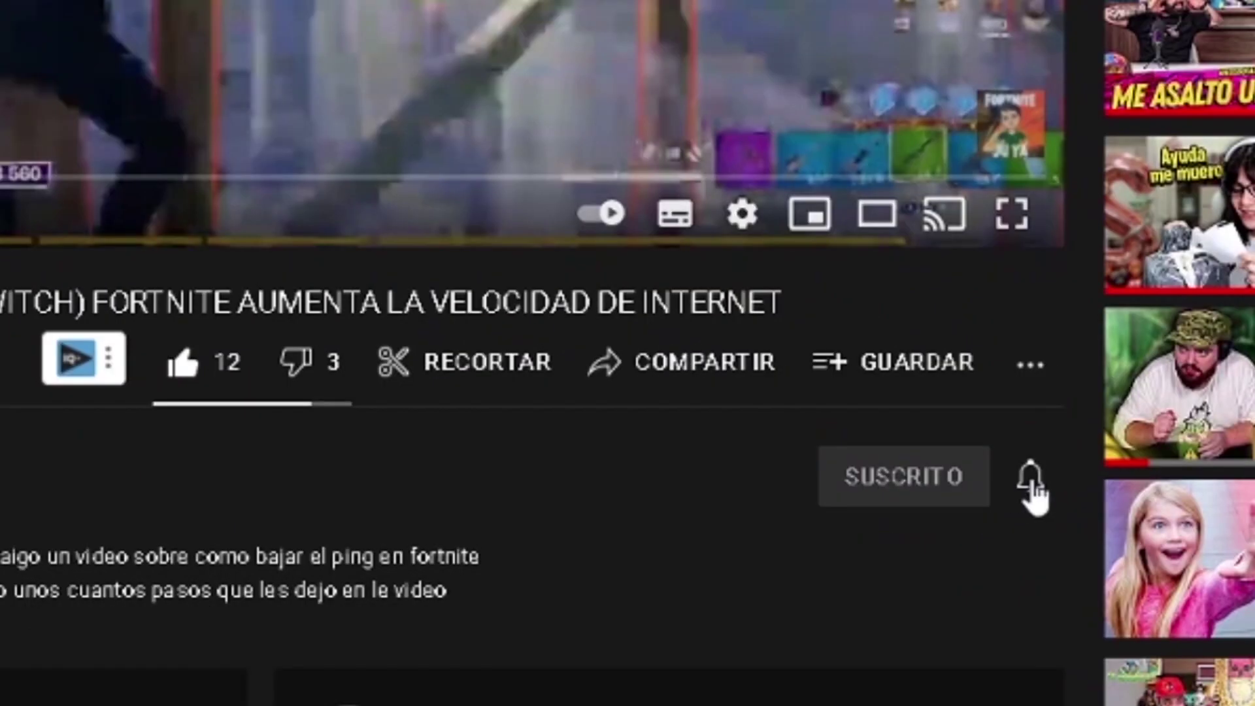
left_click(1126, 507)
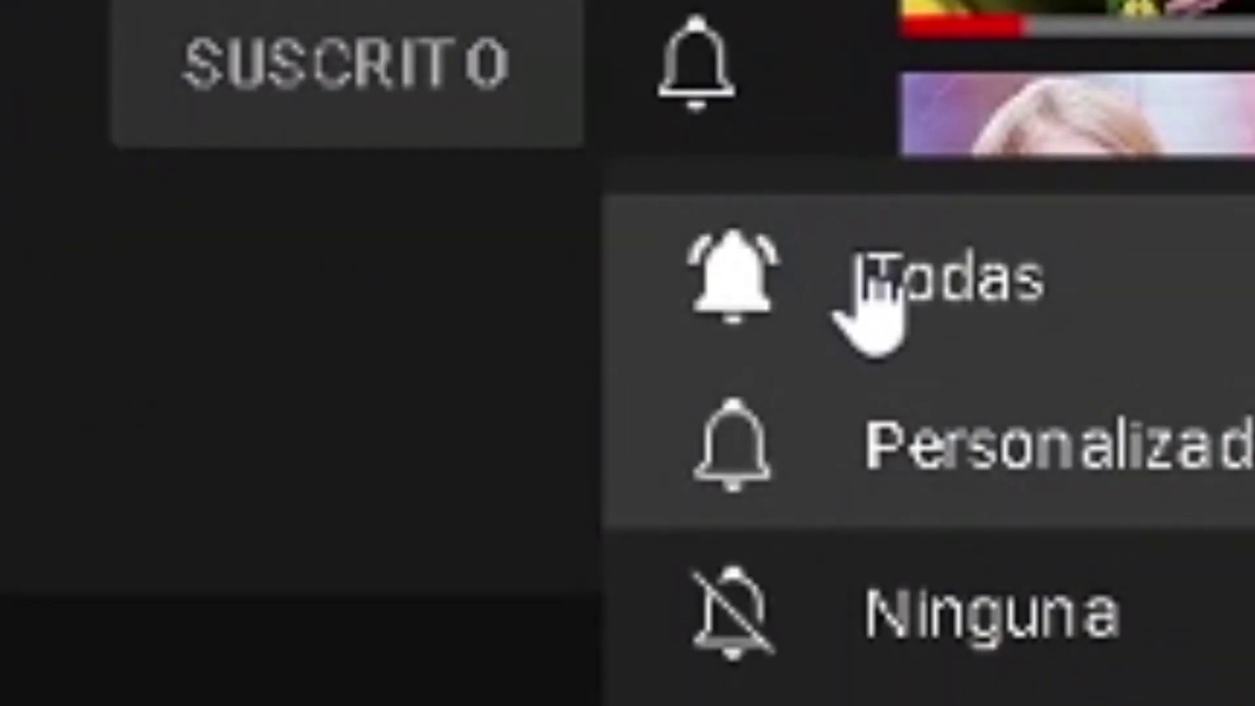
left_click(852, 274)
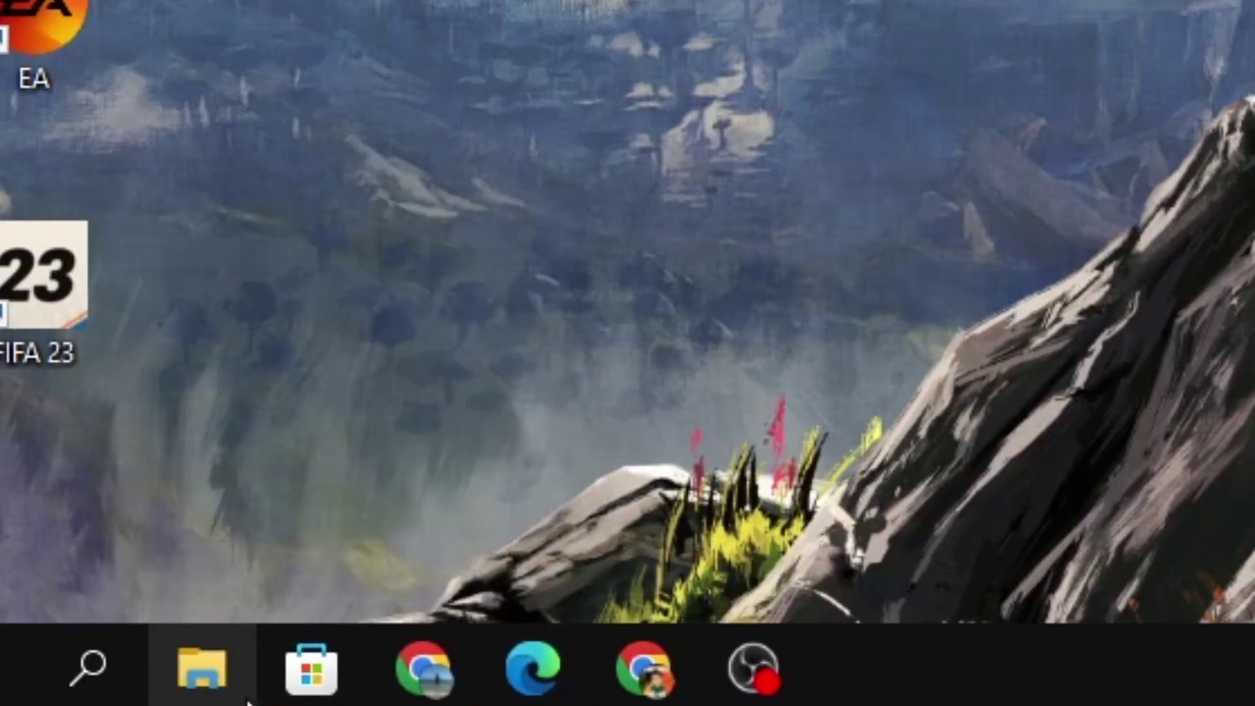
- Open Microsoft Store, search for "Total PC Cleaner" and open the page of Total PC Cleaner - Limpiar disco y caché
mouse_move(311, 668)
left_click(255, 379)
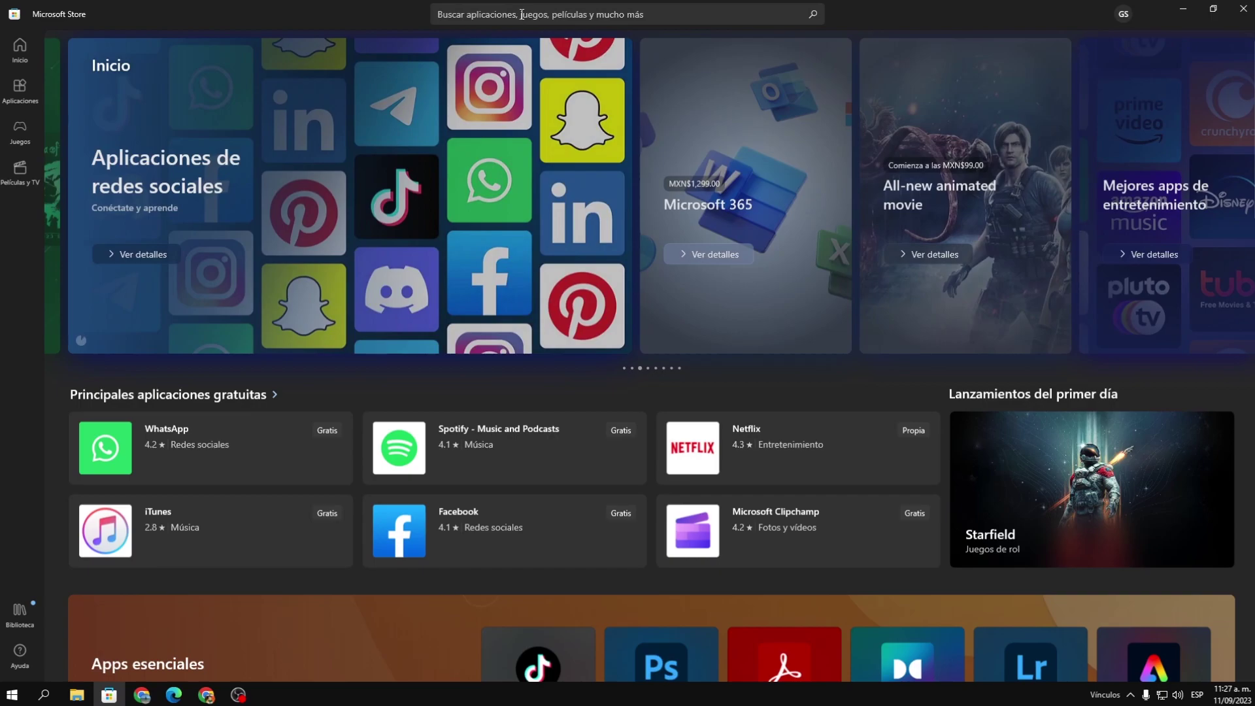
left_click(522, 15)
type("Total PC Cleaner")
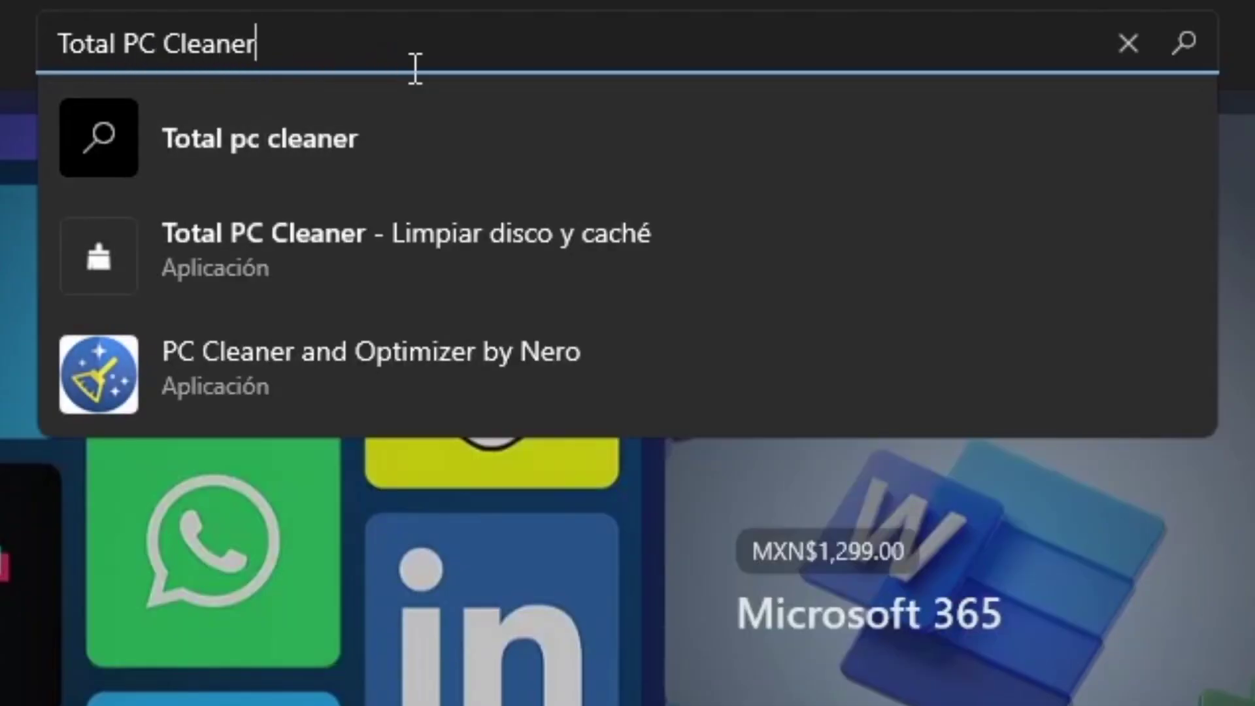
key("Return")
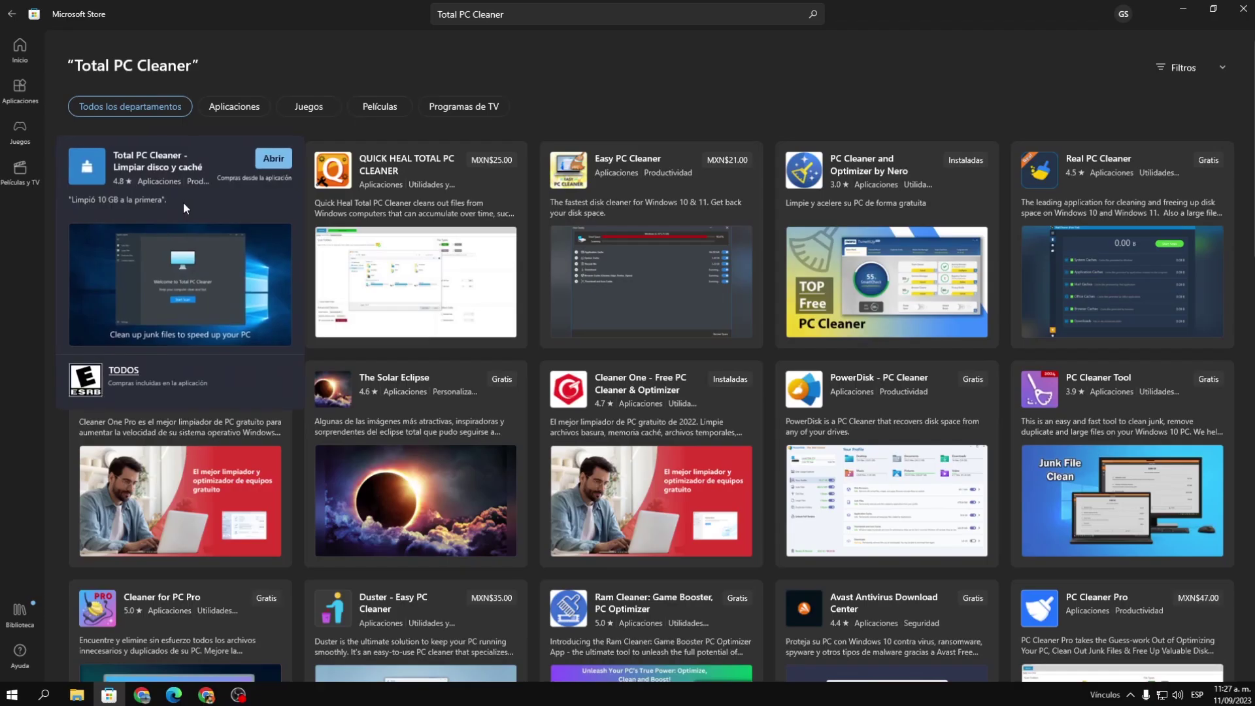
left_click(496, 284)
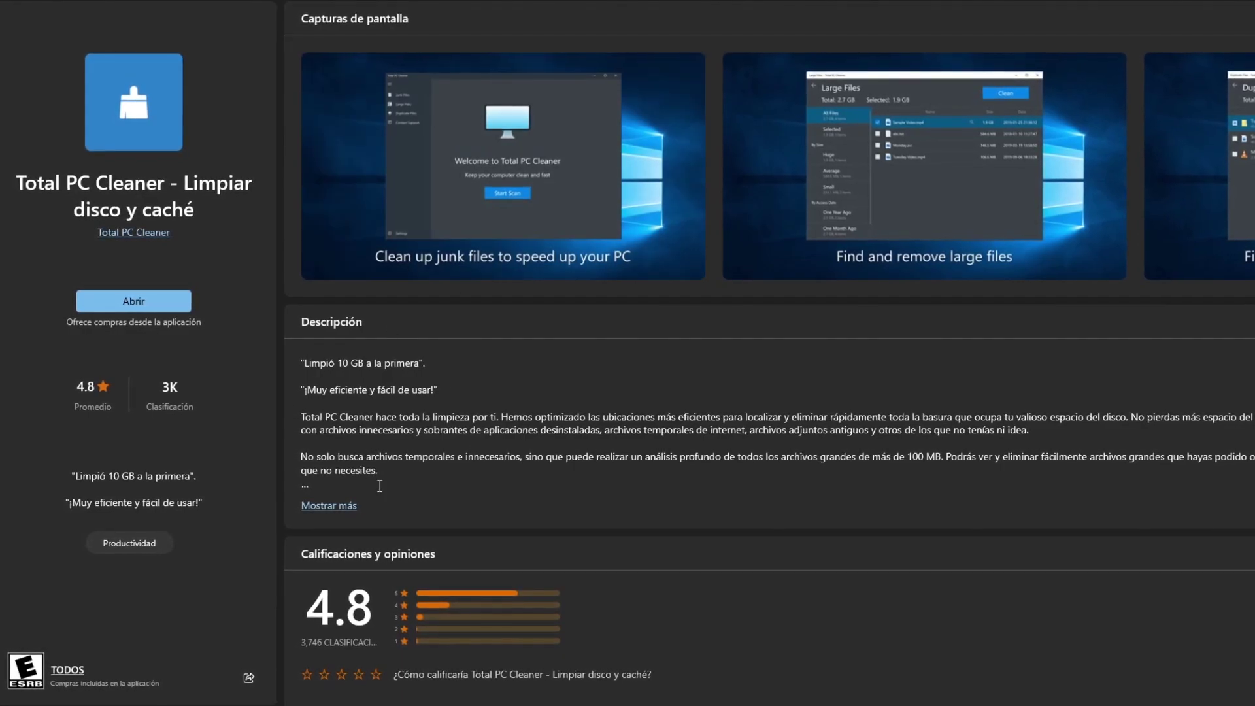
- Expand the app's full description and examine the file categories it can clean
left_click(318, 504)
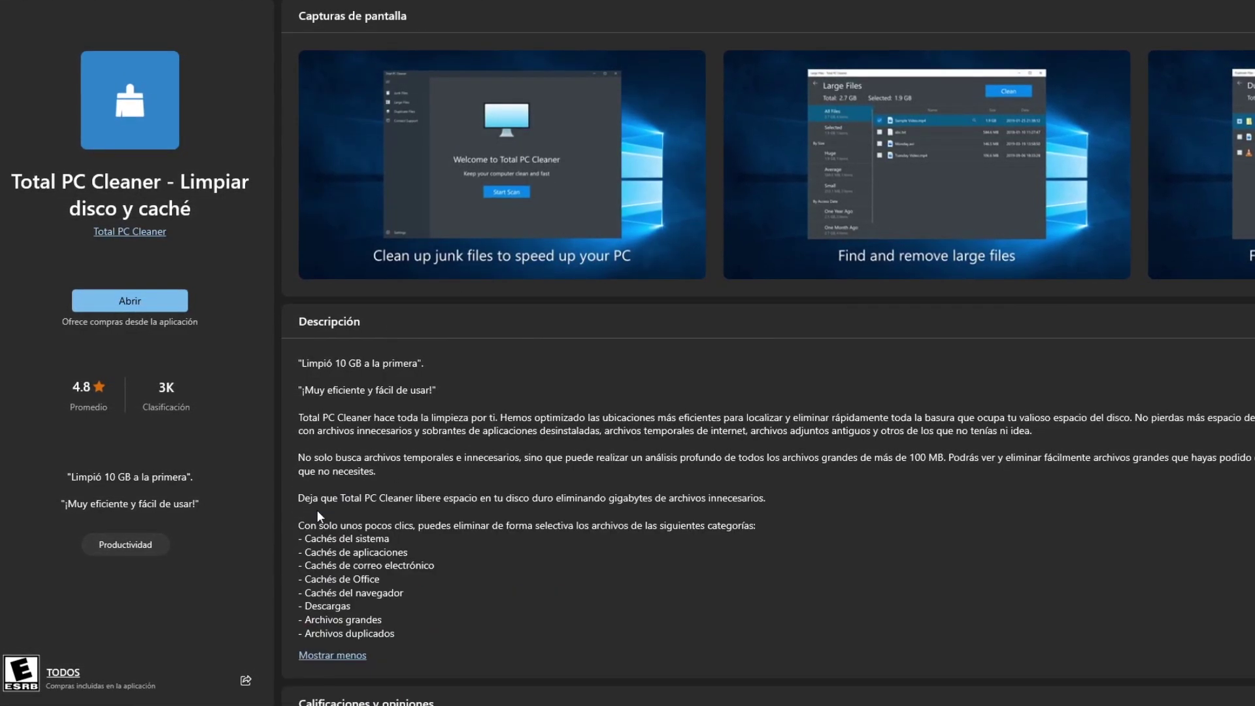
left_click_drag(295, 554, 380, 594)
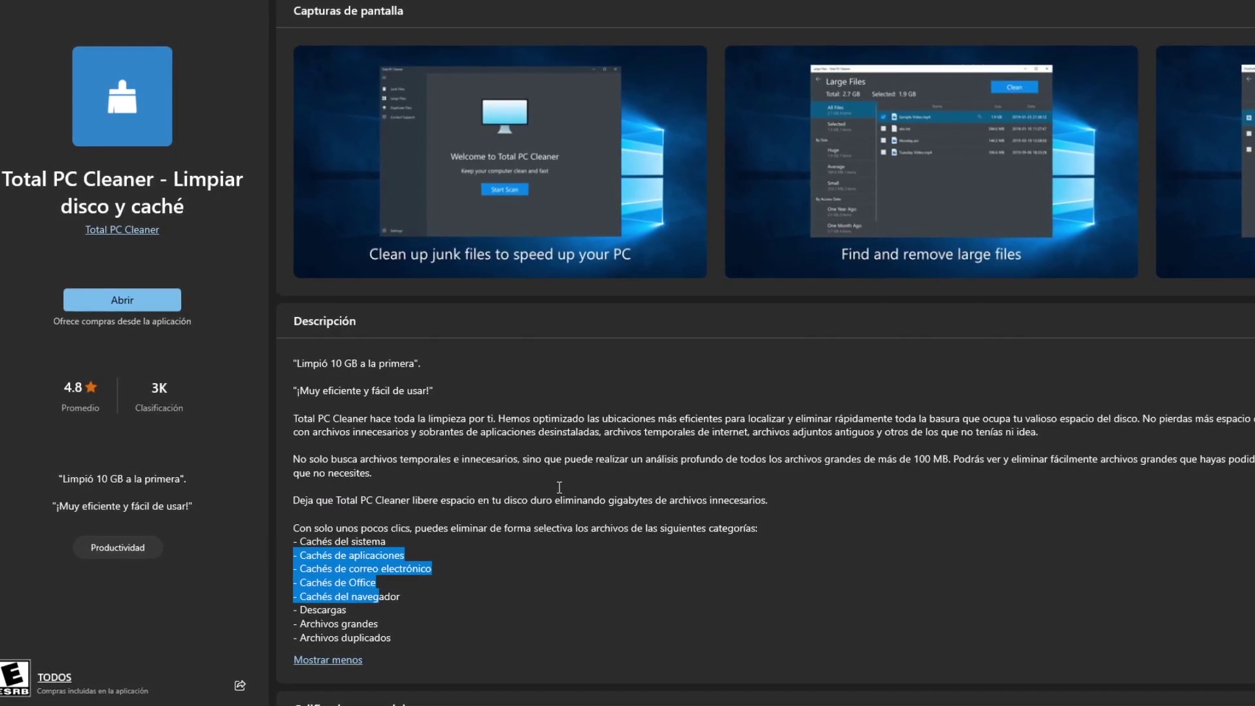
left_click(494, 500)
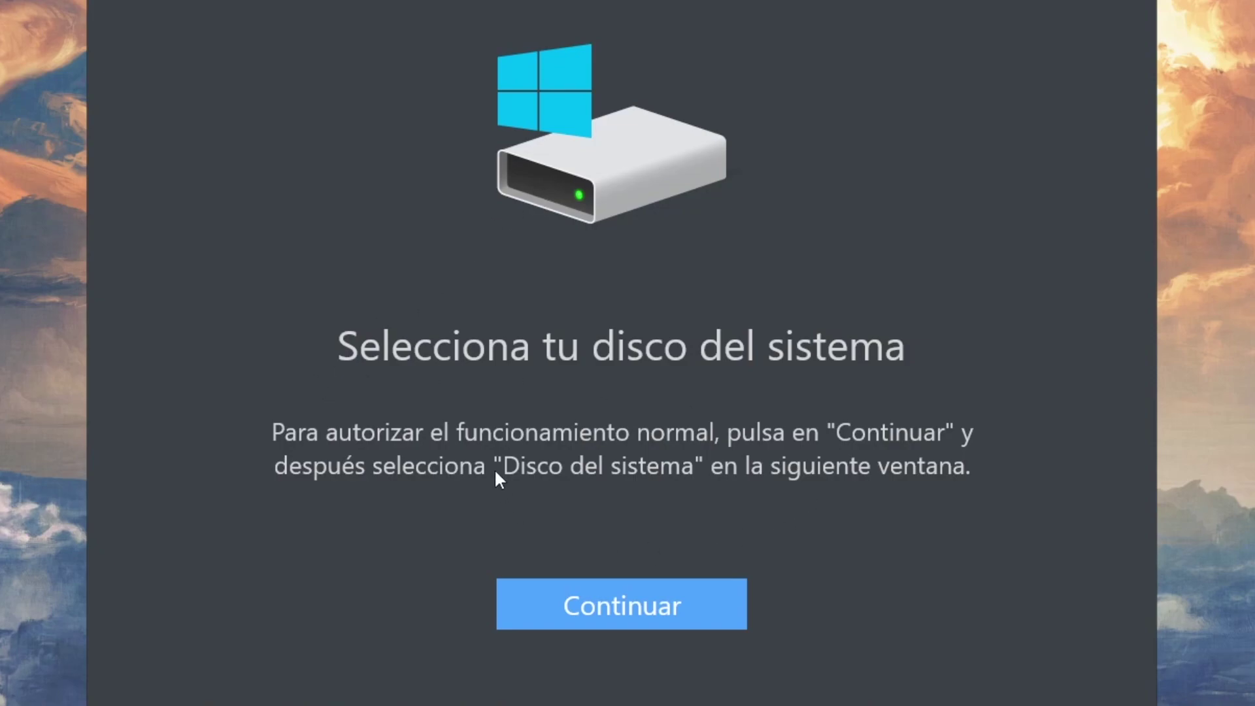
- Authorize Total PC Cleaner to use the system disk by choosing Disco local (C:), and dismiss the app chooser
left_click(584, 617)
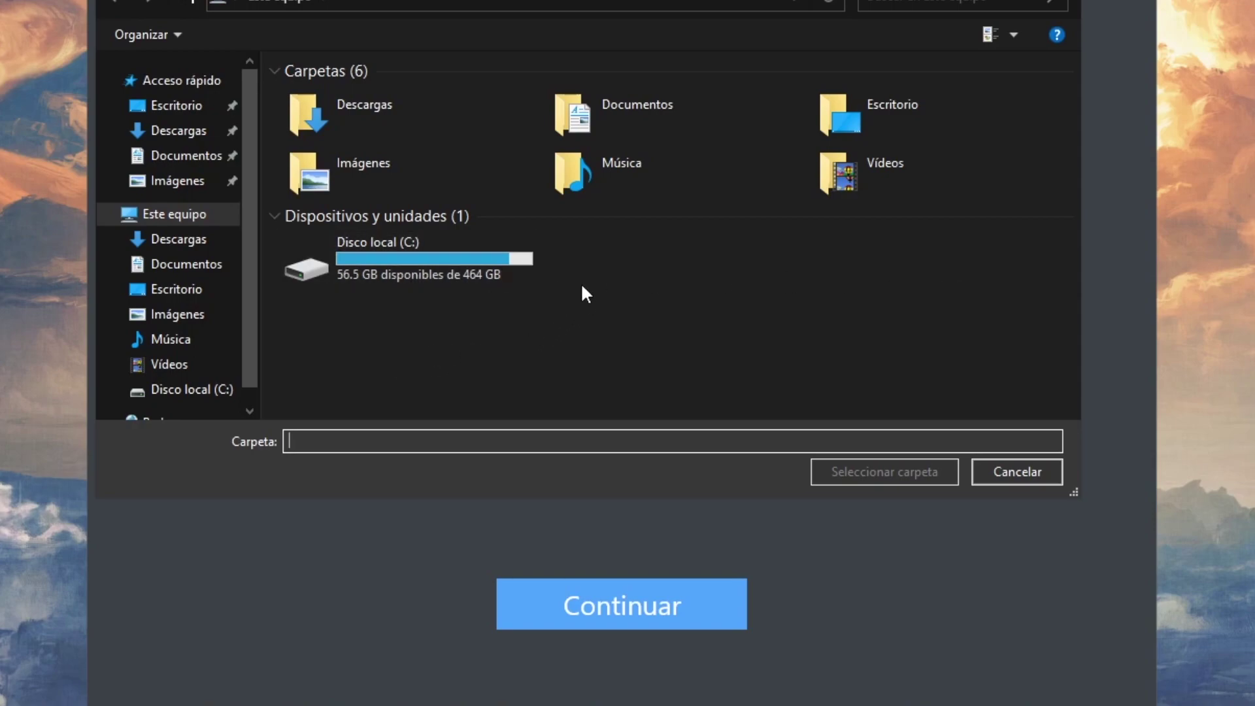
left_click(392, 251)
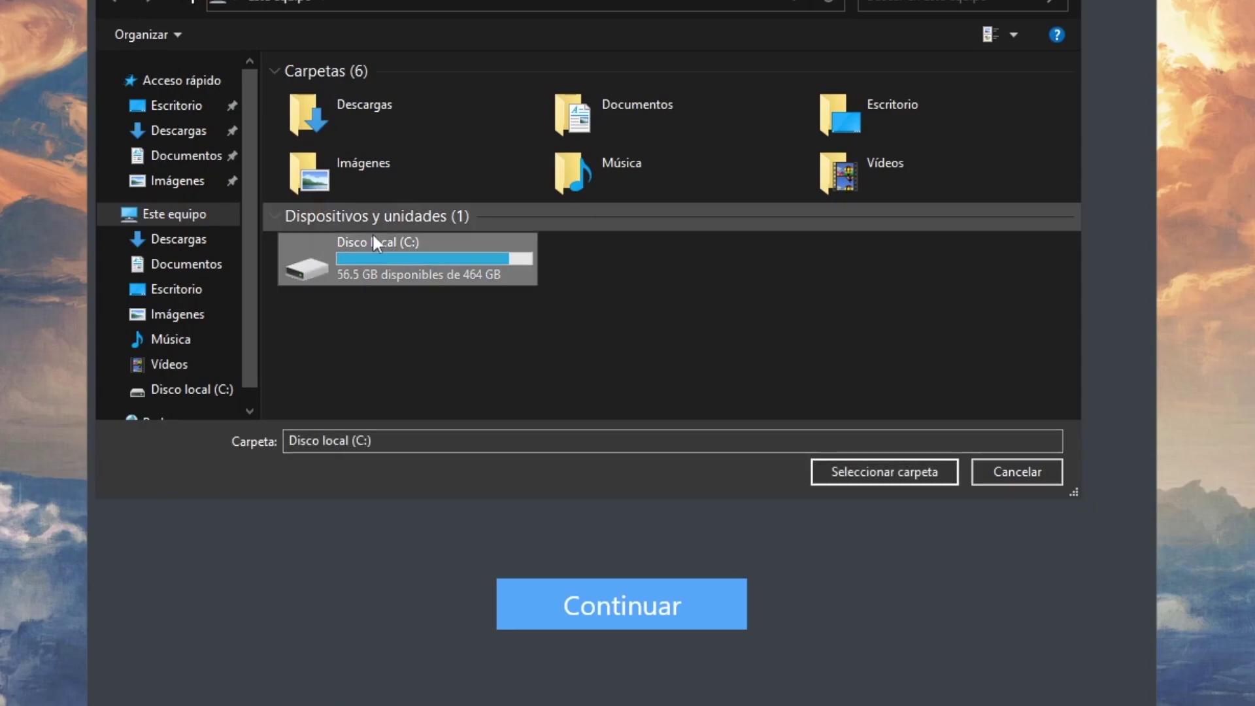
left_click(872, 475)
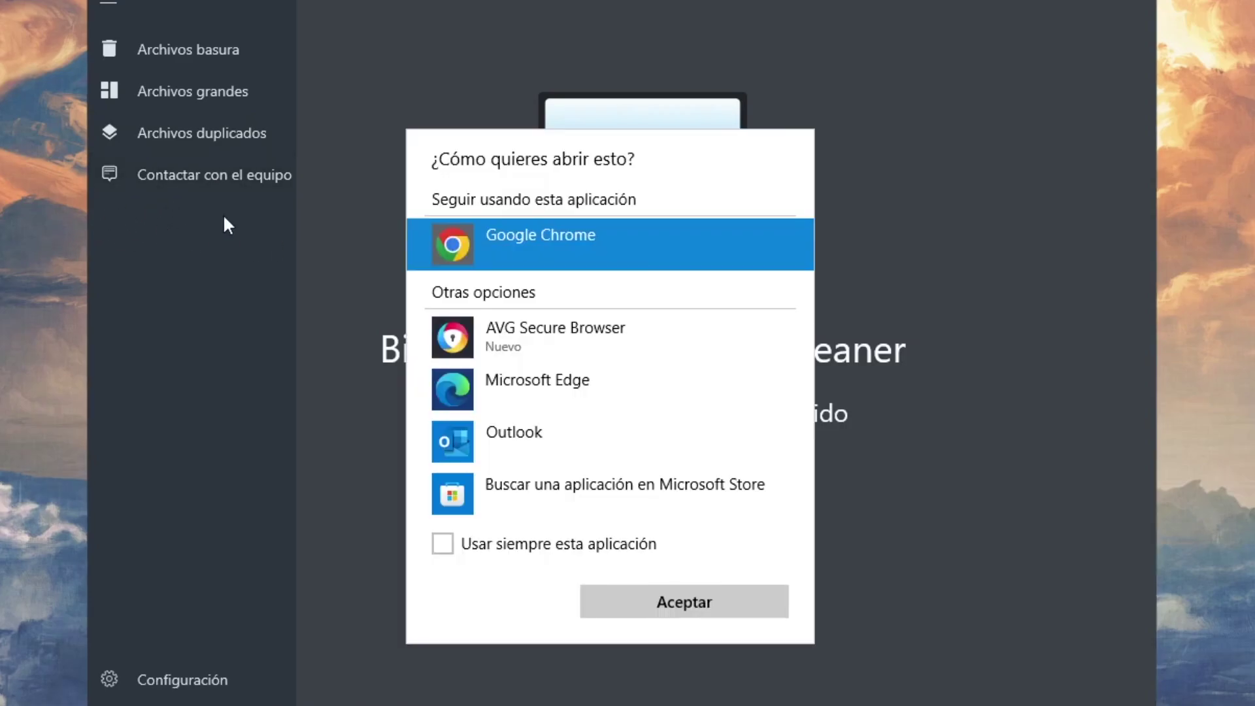
left_click(933, 585)
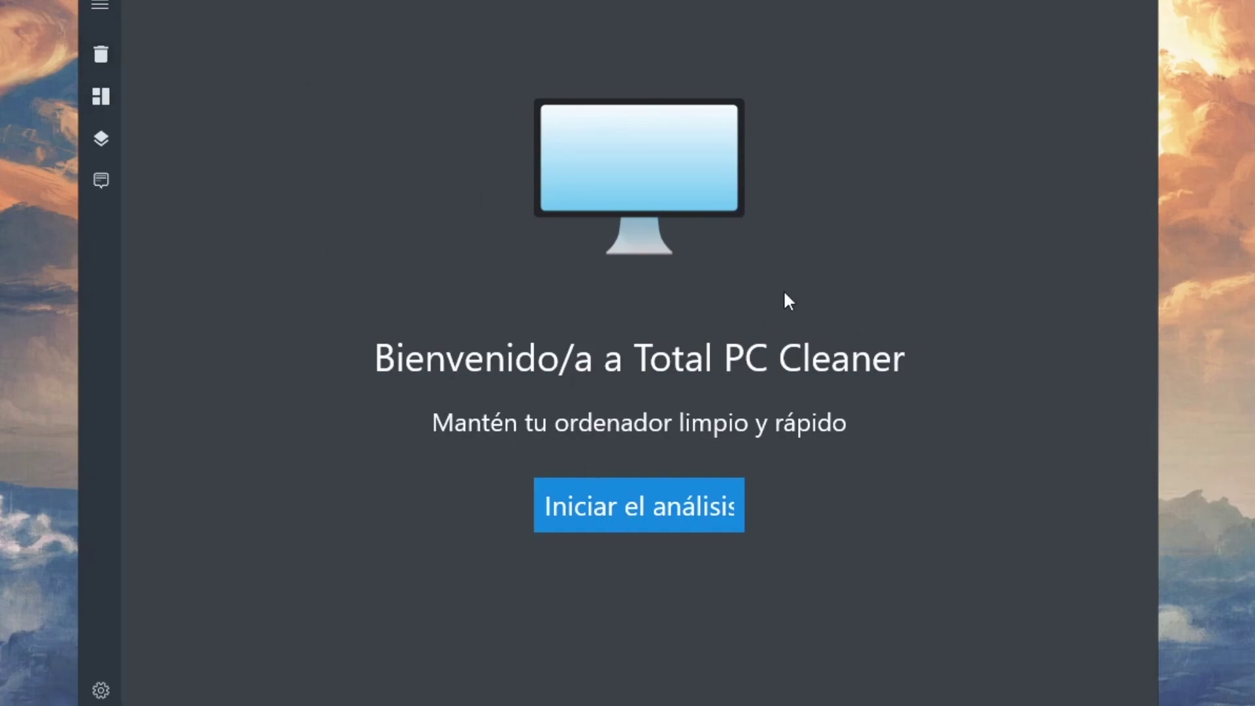
- Go to the junk files section (Archivos basura) and run its analysis of caches and downloads
left_click(689, 500)
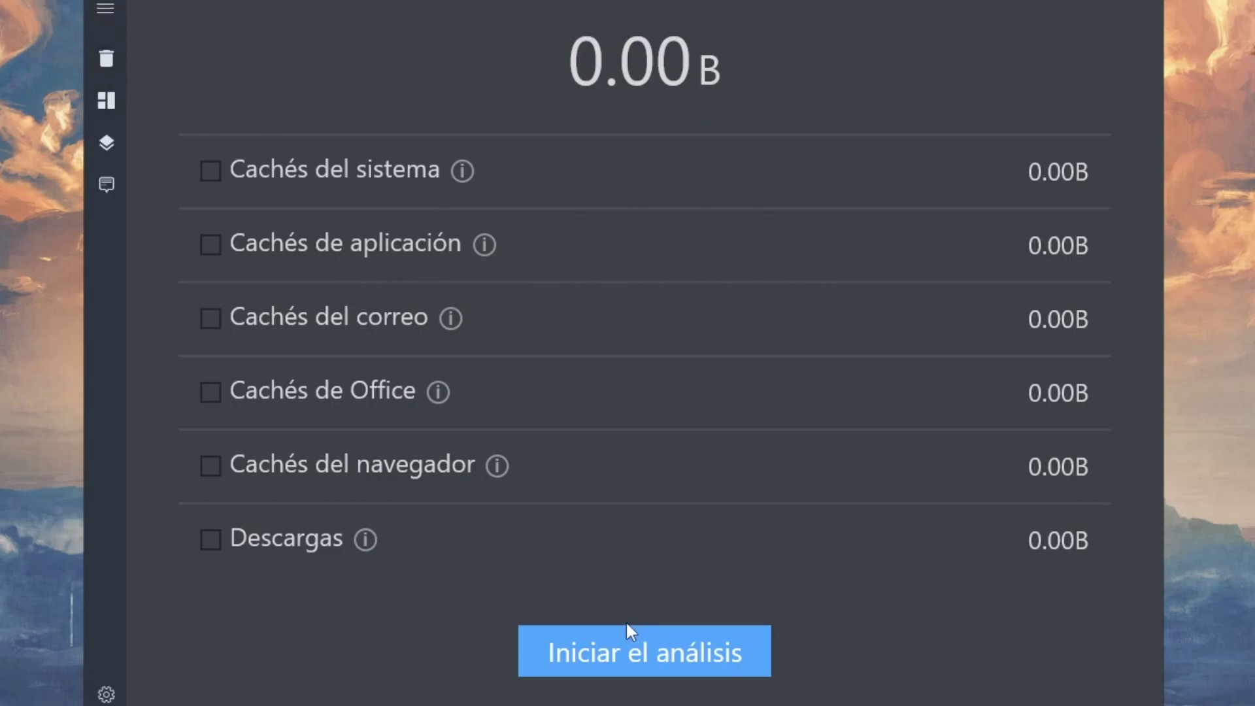
left_click(106, 7)
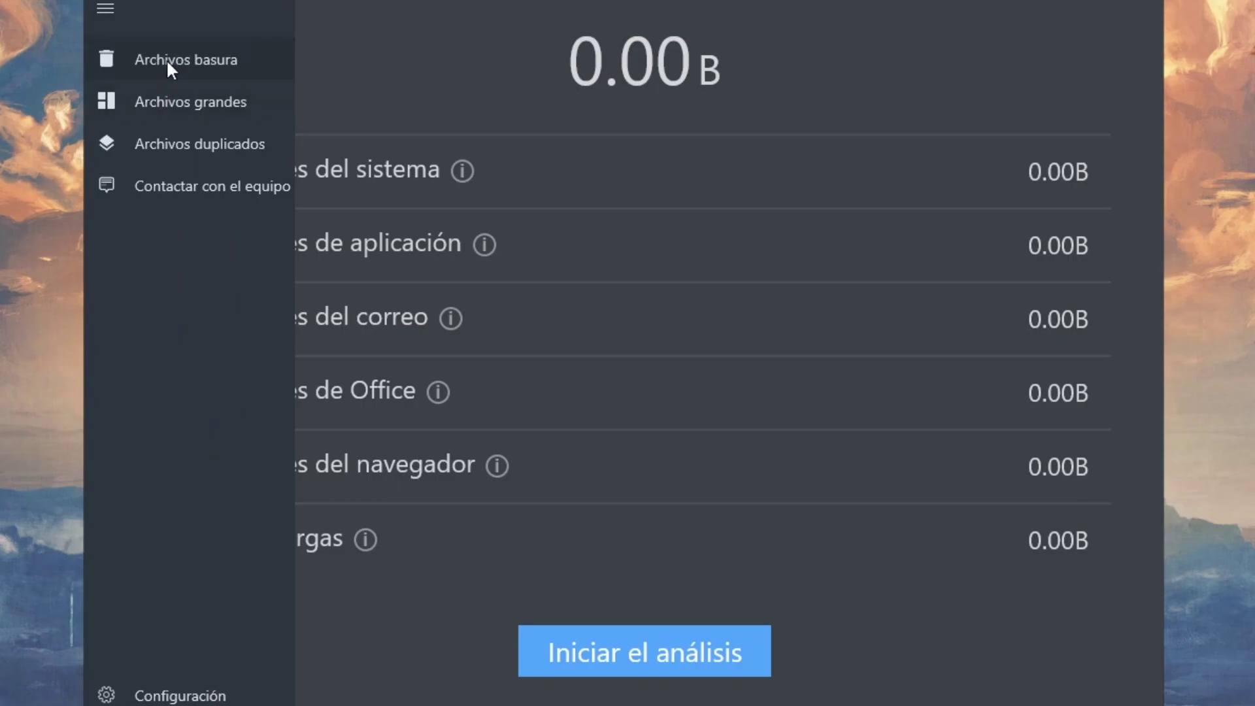
left_click(185, 110)
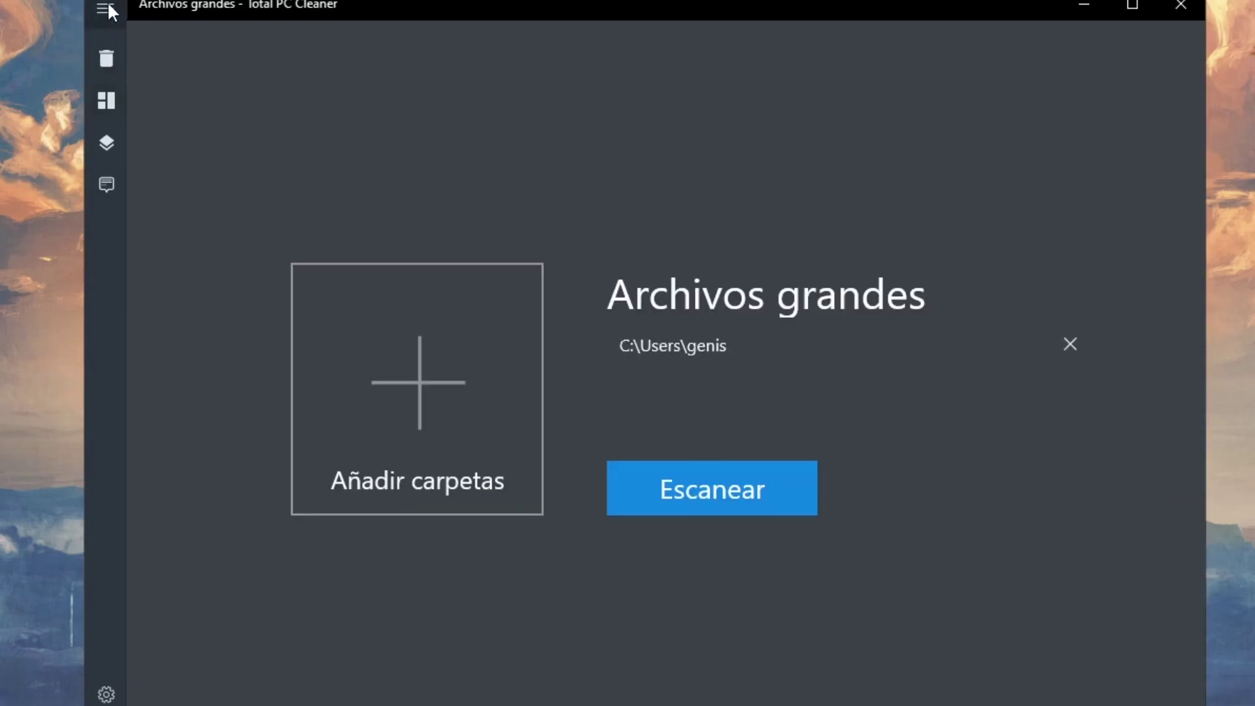
left_click(113, 54)
left_click(107, 9)
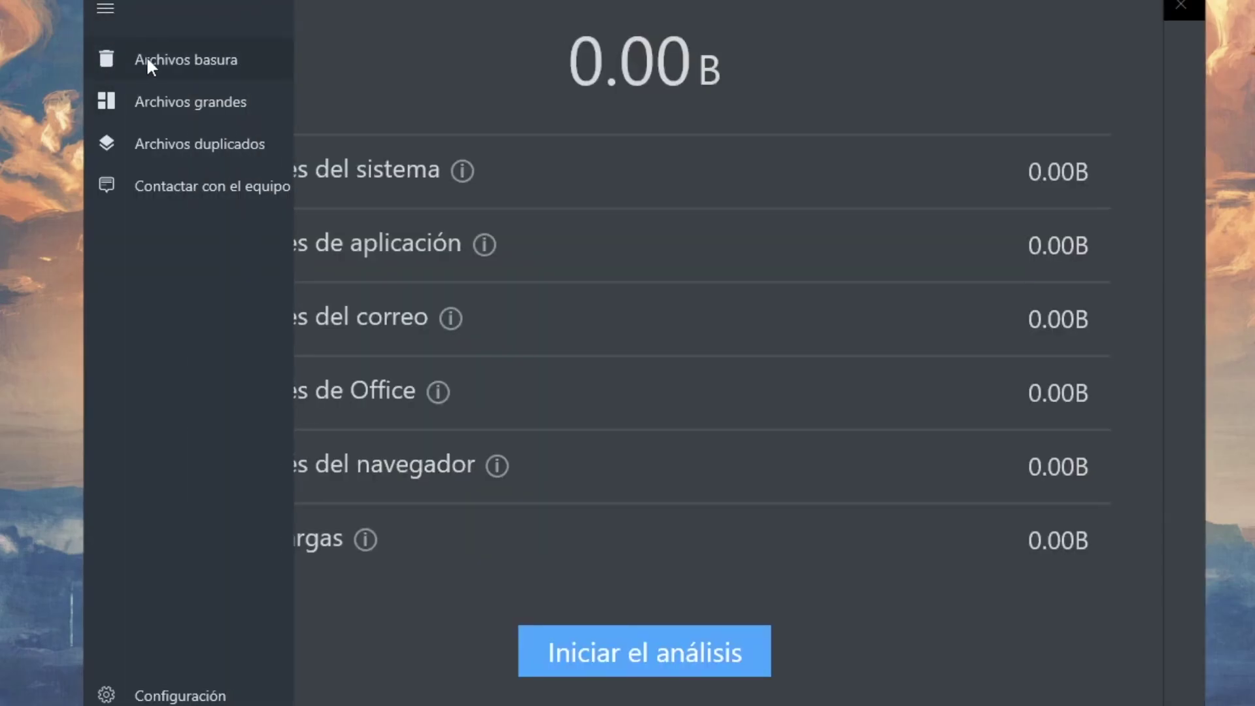
left_click(824, 598)
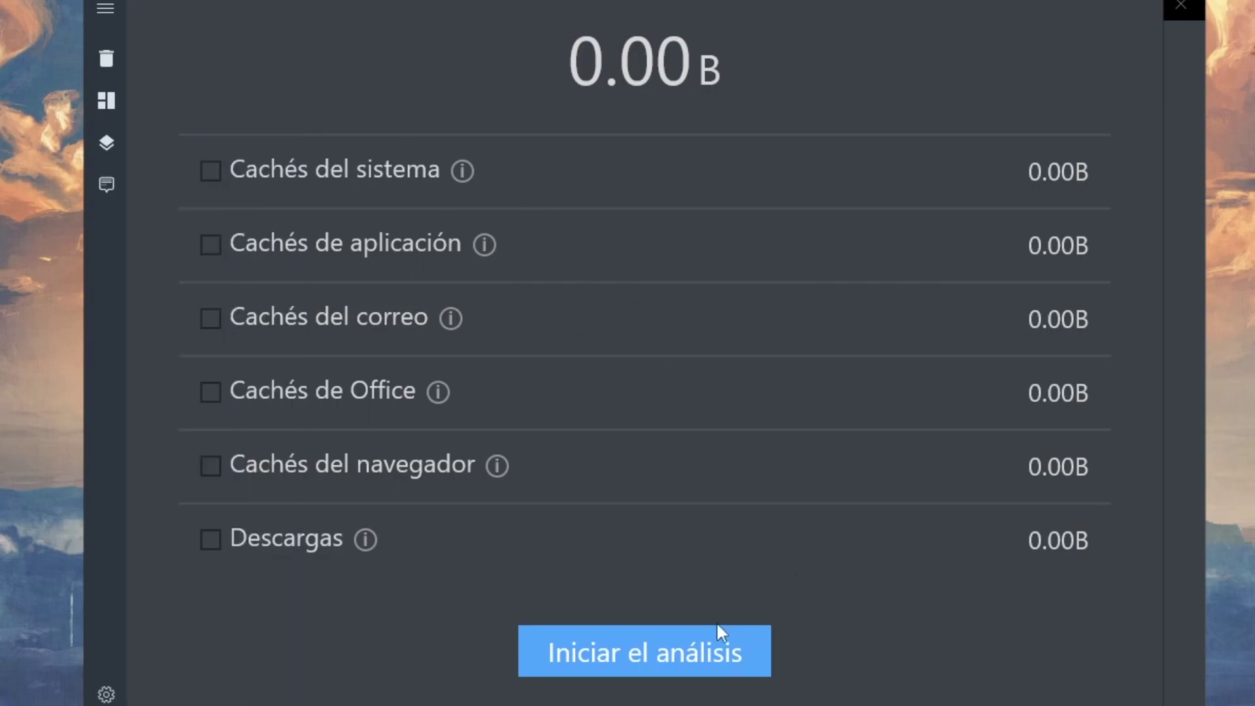
left_click(628, 652)
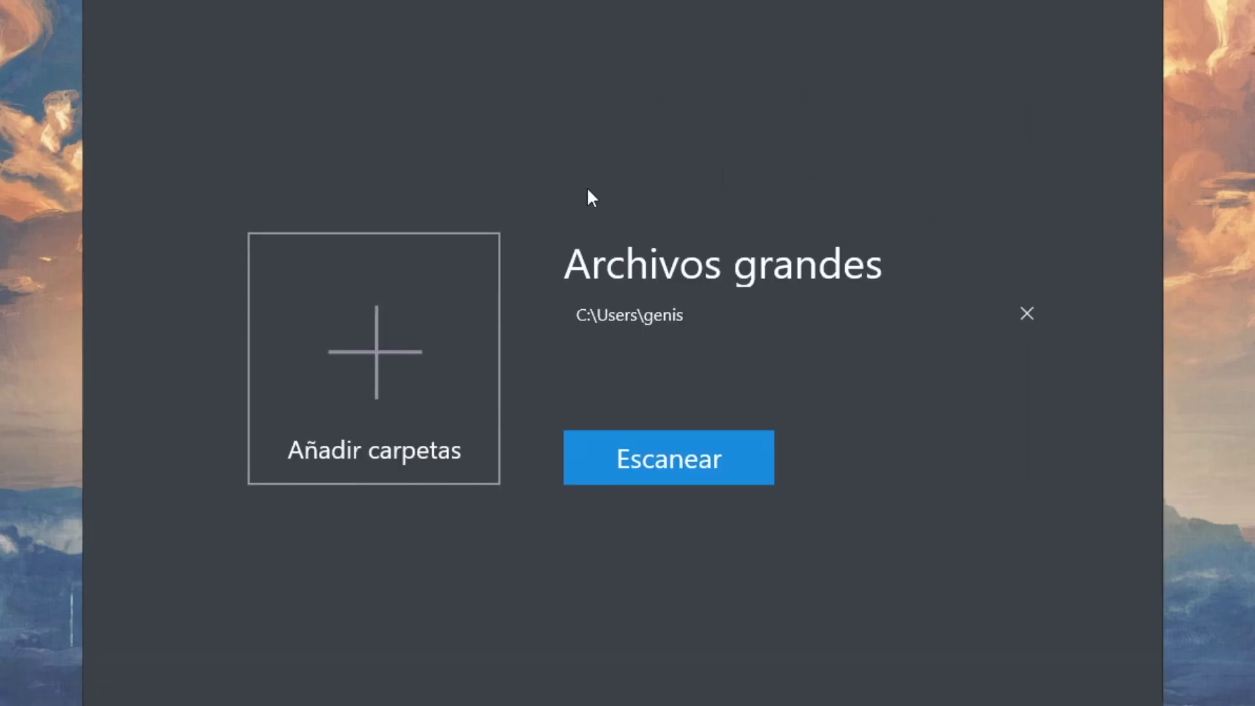
- Scan the user folder for large files and close the result
left_click(666, 484)
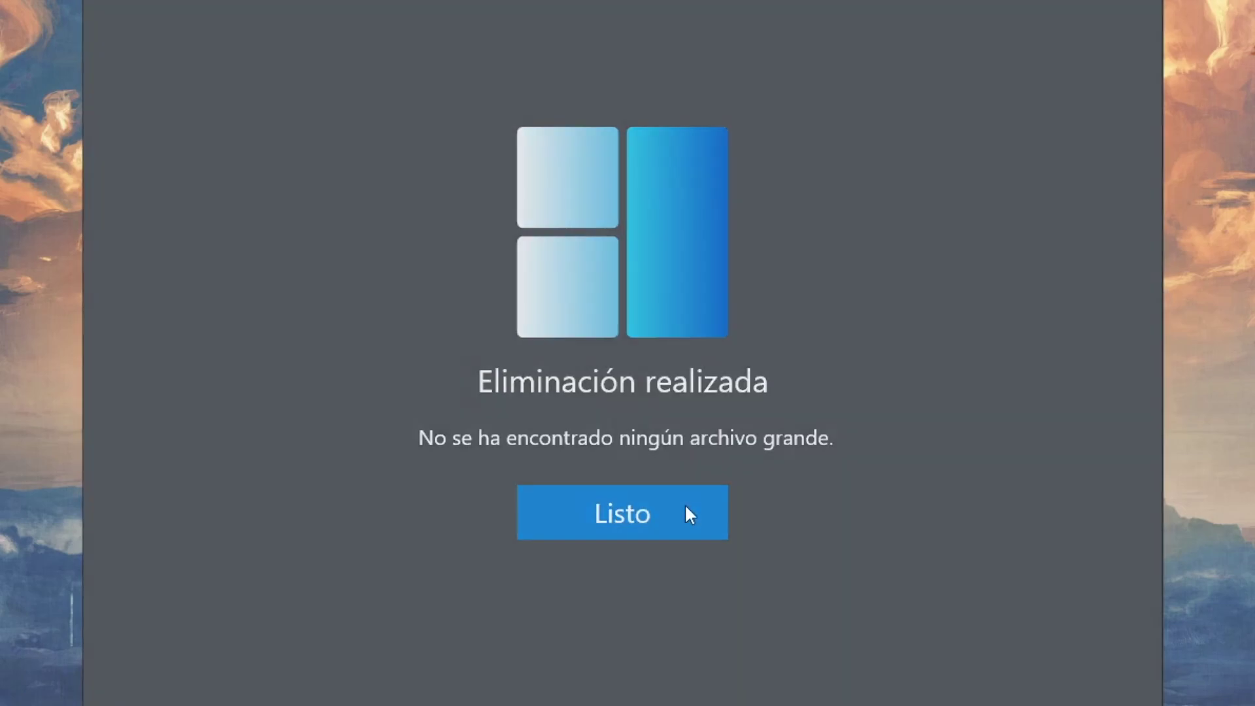
left_click(685, 511)
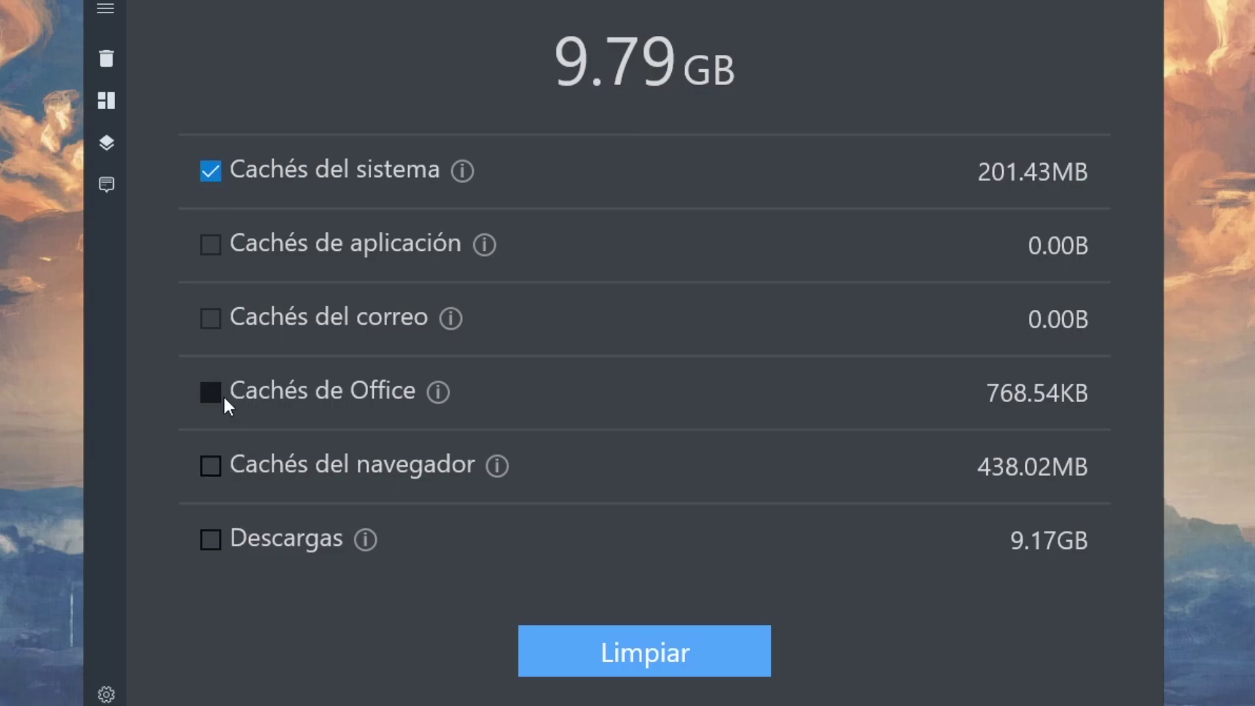
- Leave only Descargas selected among the junk categories, clean it and dismiss the completion screen
left_click(304, 528)
left_click(311, 472)
left_click(306, 399)
left_click(336, 189)
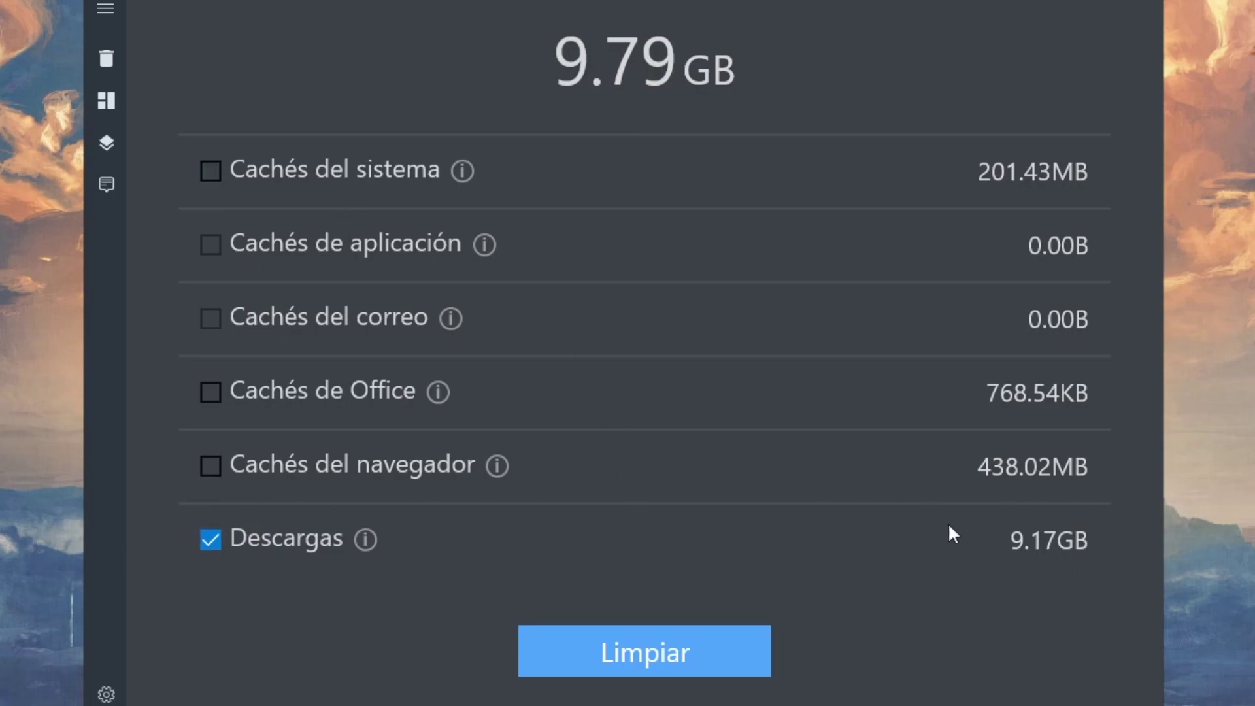
left_click(677, 648)
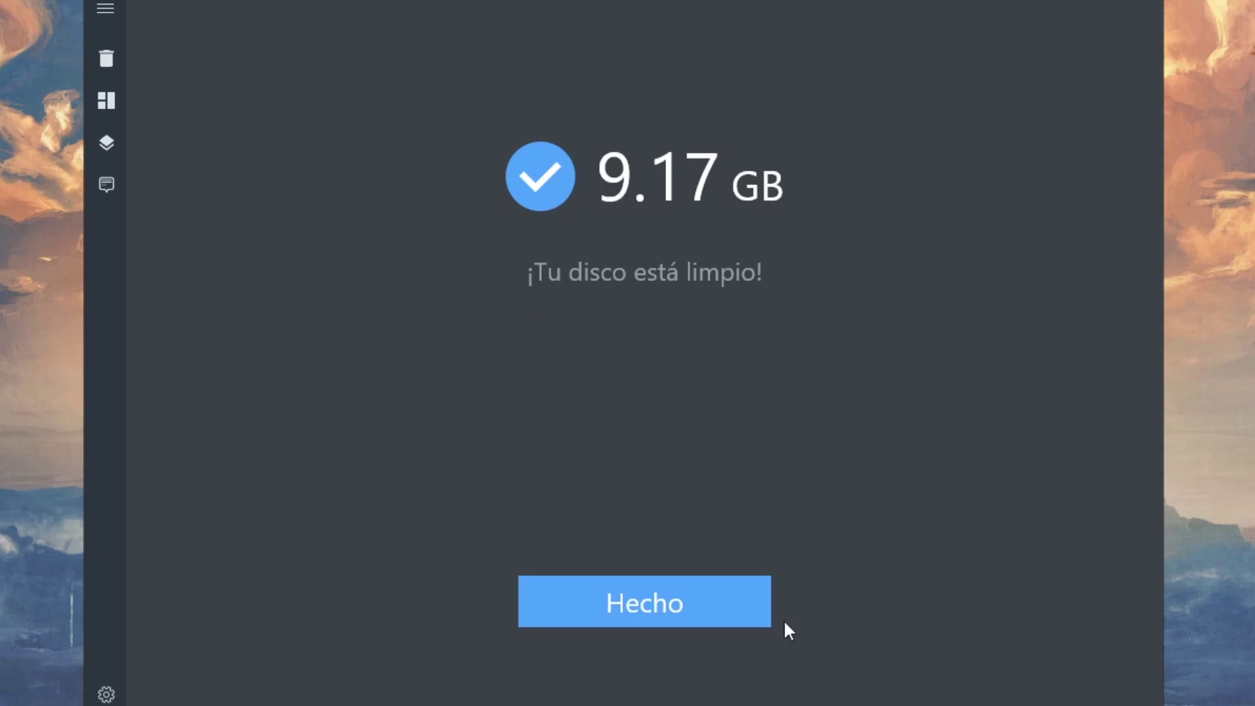
left_click(720, 600)
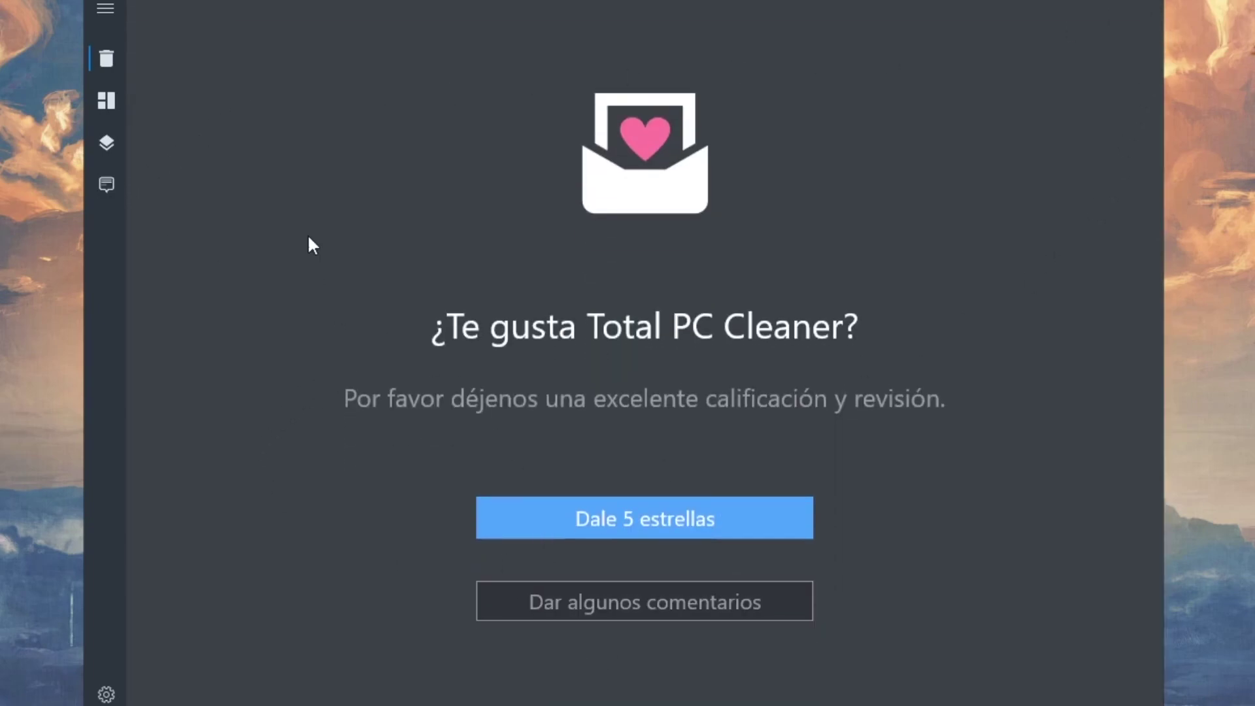
- Scan the user folder for duplicate files
left_click(100, 149)
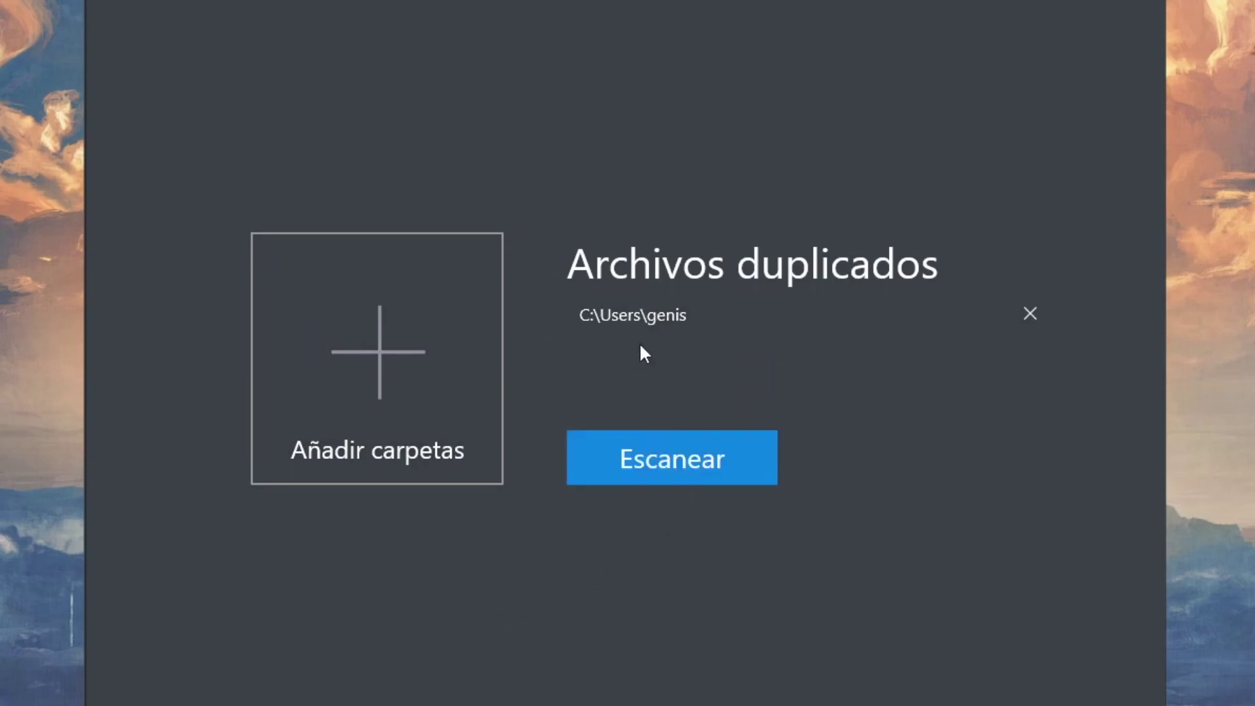
left_click(686, 466)
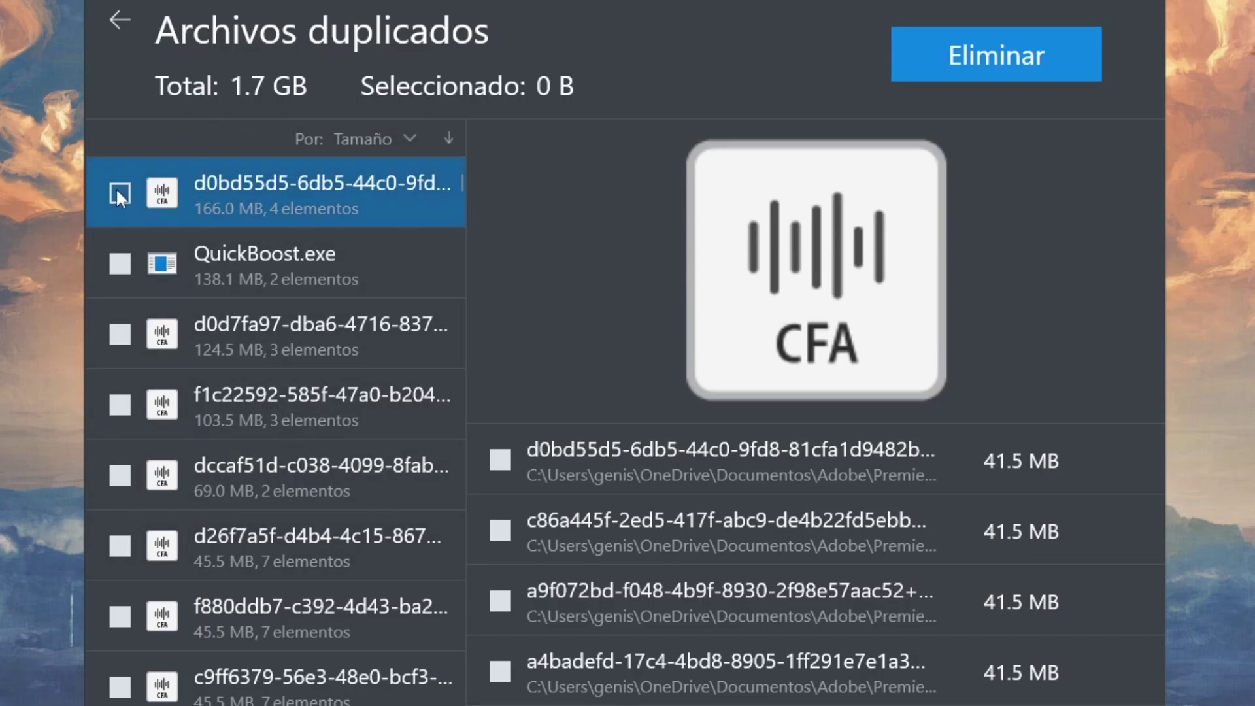
- Select the first eight duplicate groups in the size-sorted list, from the d0bd55d5 file and QuickBoost.exe through the c9ff6379 file
left_click(120, 263)
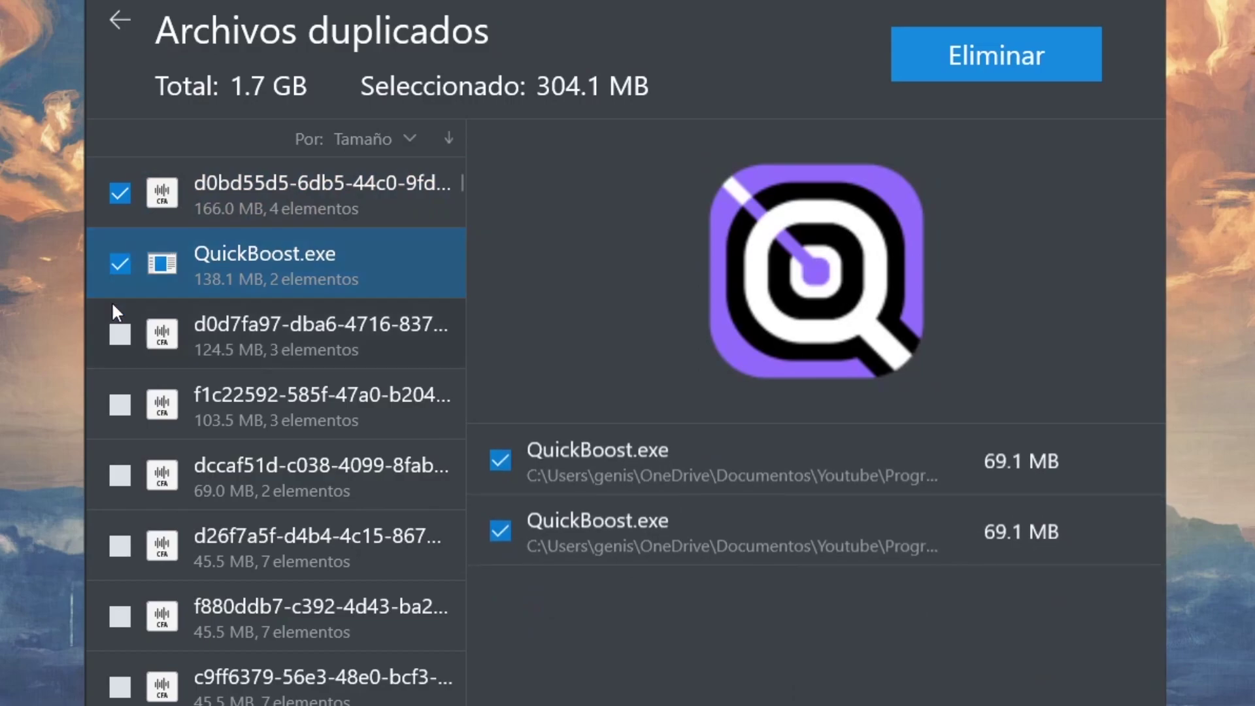
left_click(119, 335)
left_click(123, 406)
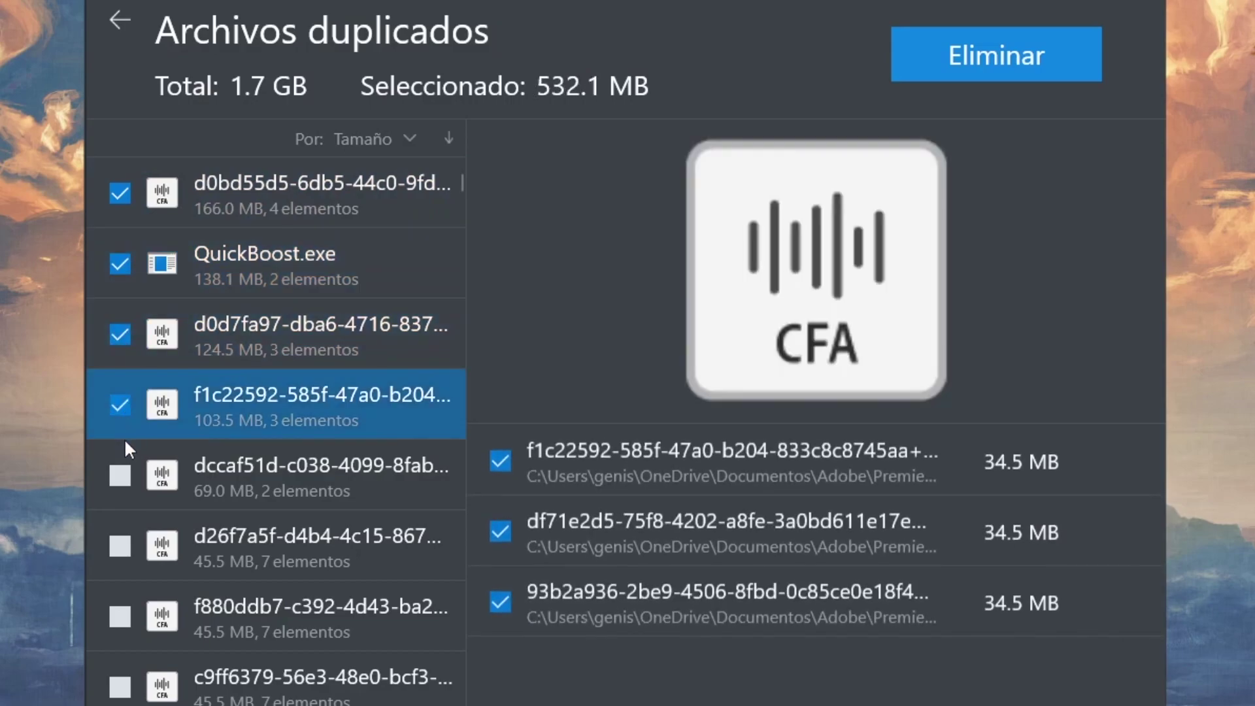
left_click(120, 474)
left_click(121, 547)
left_click(121, 619)
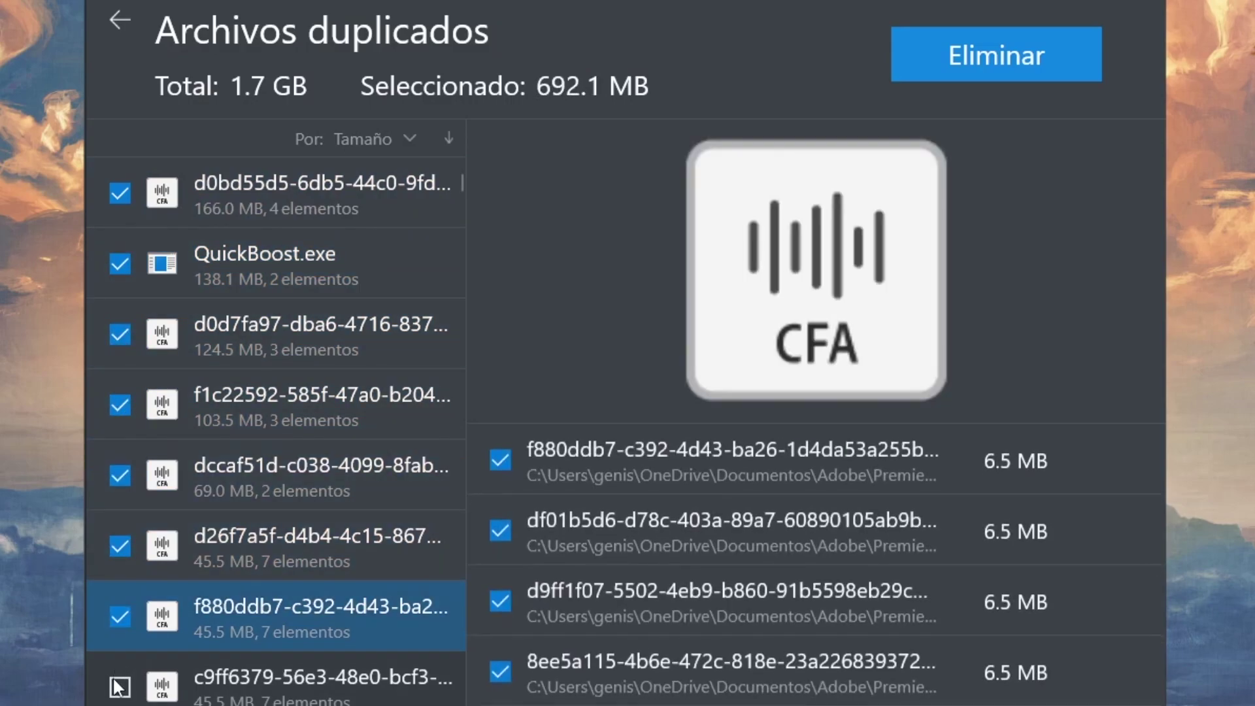
left_click(120, 686)
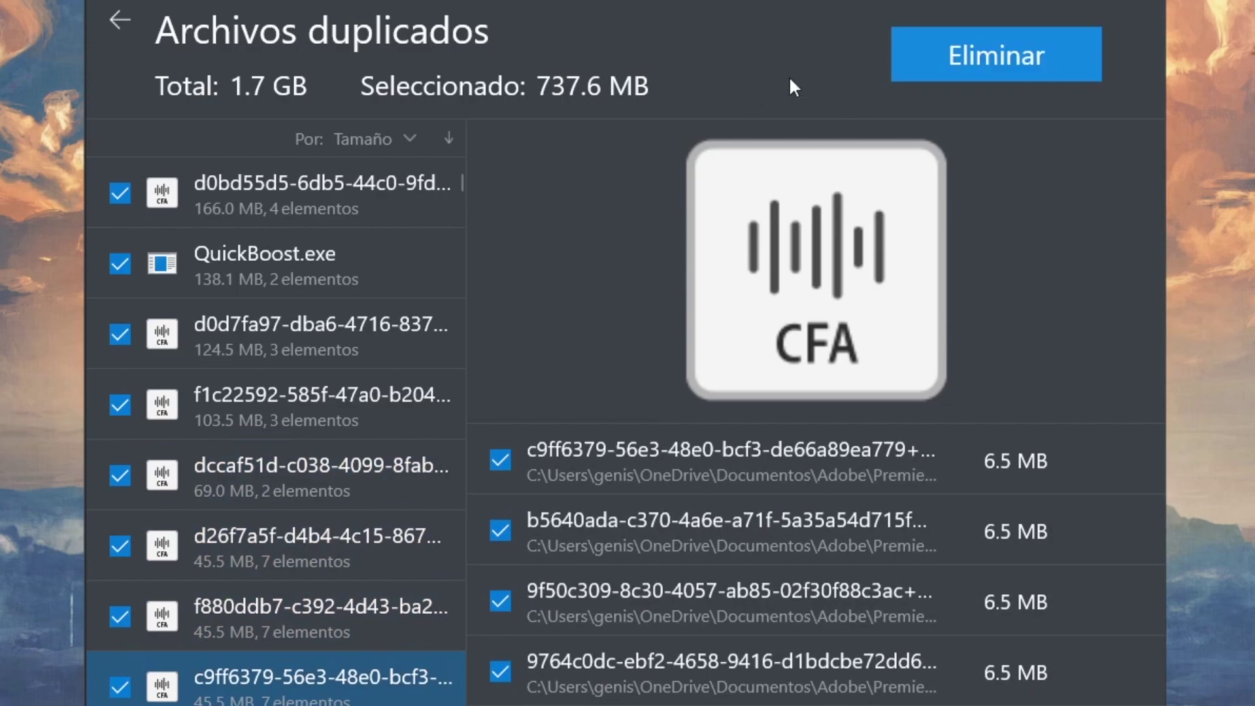
- Look through the rest of the duplicate list to review the remaining smaller files
scroll(202, 450, "down", 20)
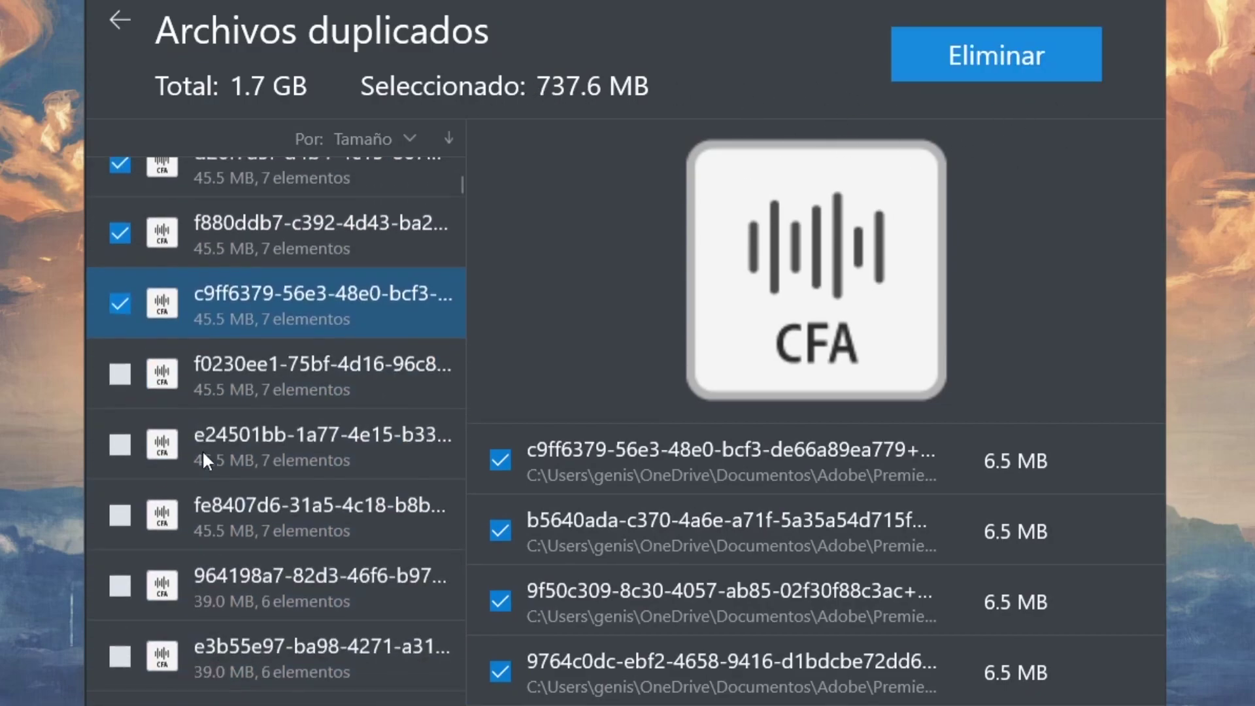
scroll(203, 453, "down", 15)
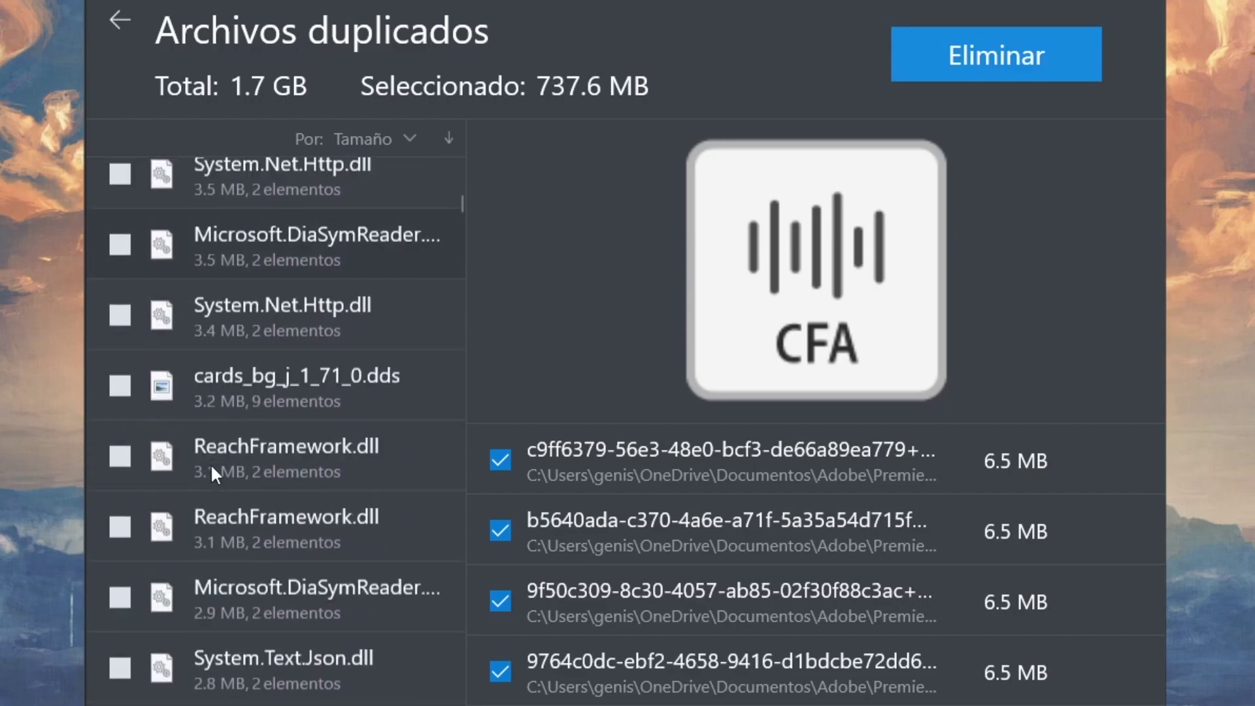
scroll(205, 449, "down", 10)
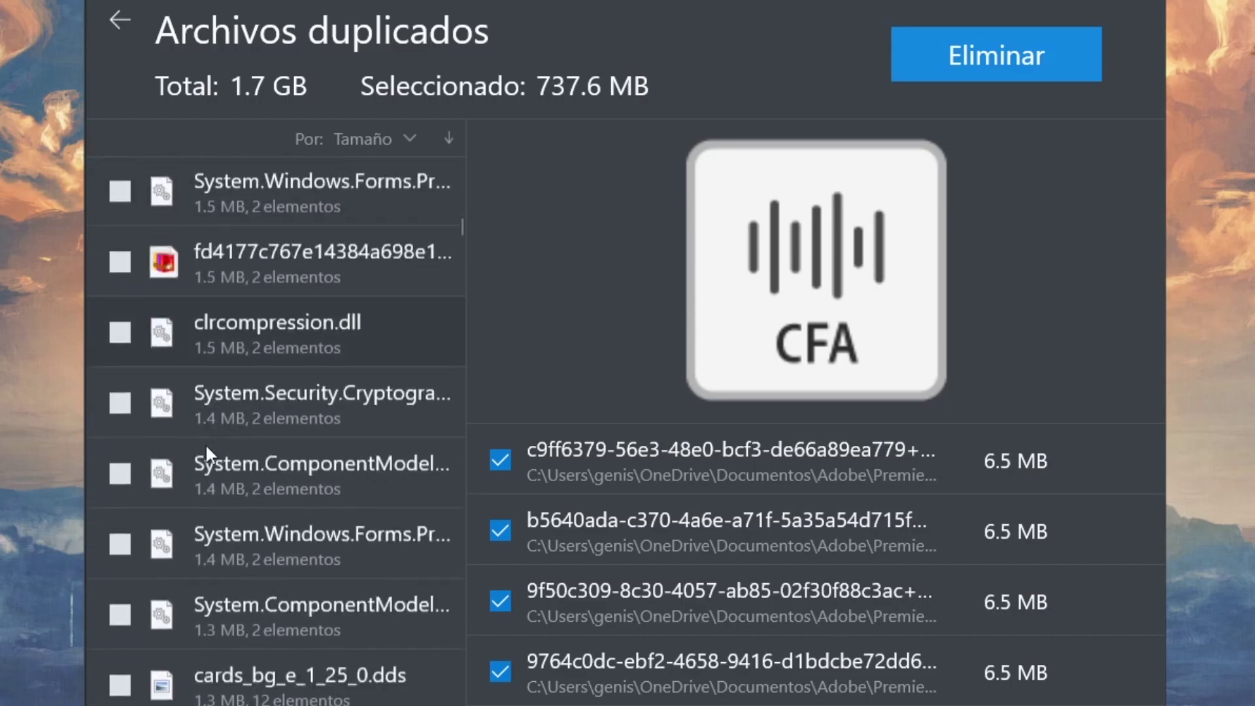
scroll(205, 450, "up", 5)
scroll(205, 451, "up", 15)
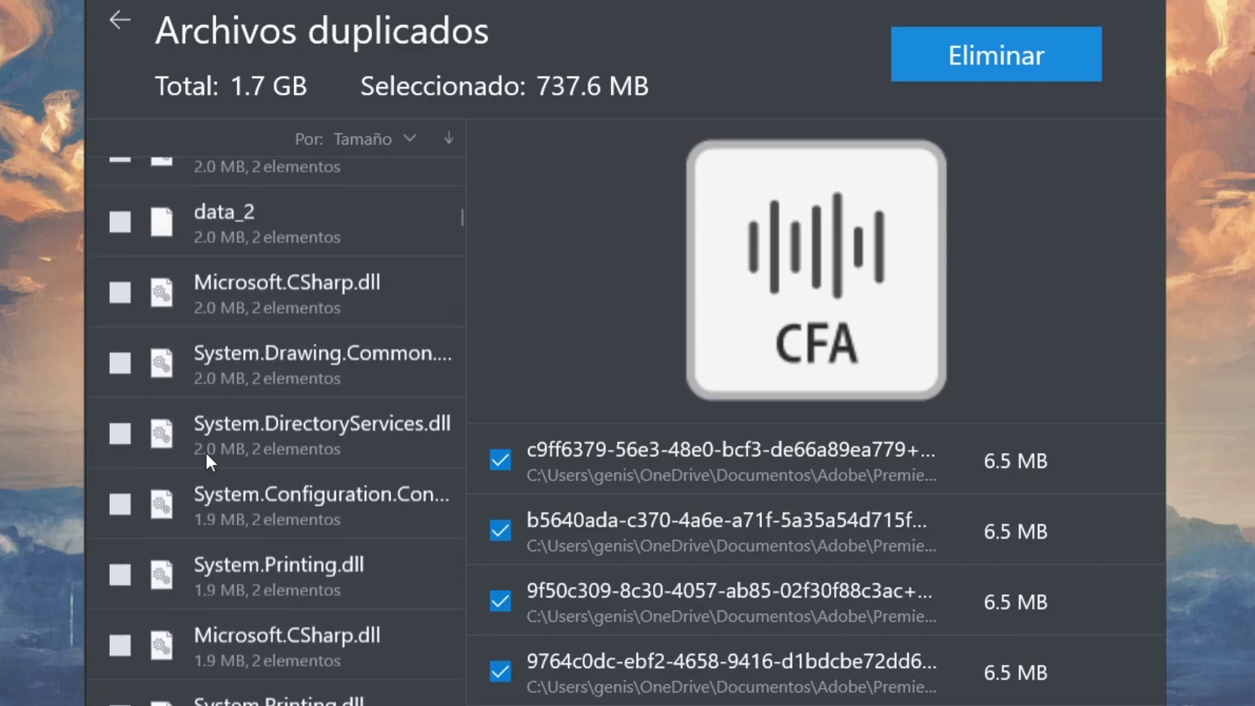
scroll(210, 454, "up", 20)
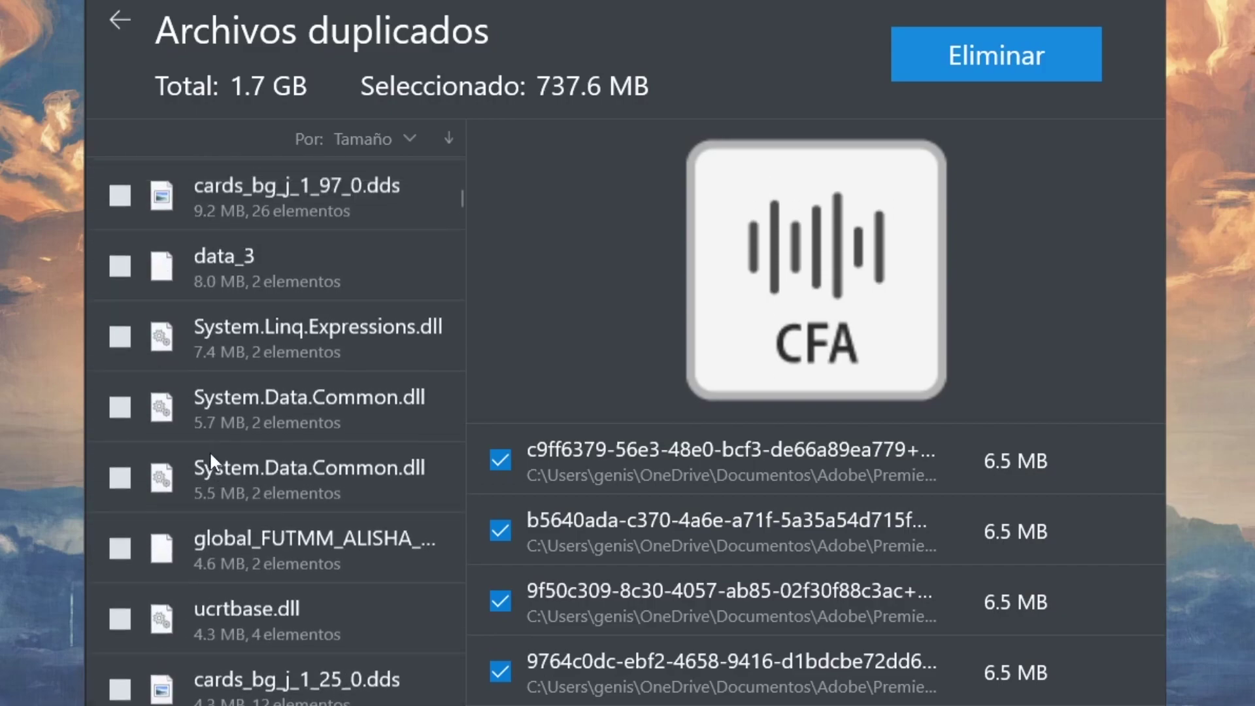
scroll(209, 449, "up", 2)
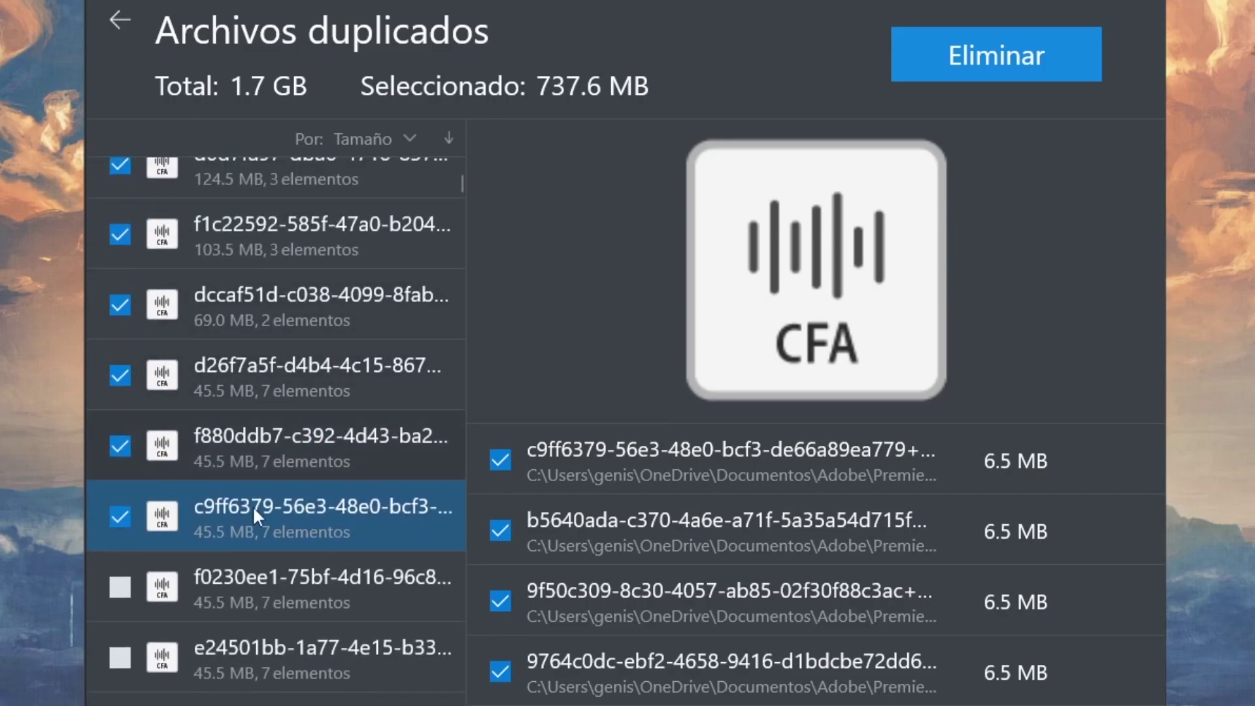
- Send the selected duplicate files to the recycle bin and dismiss the completion screen
left_click(1052, 57)
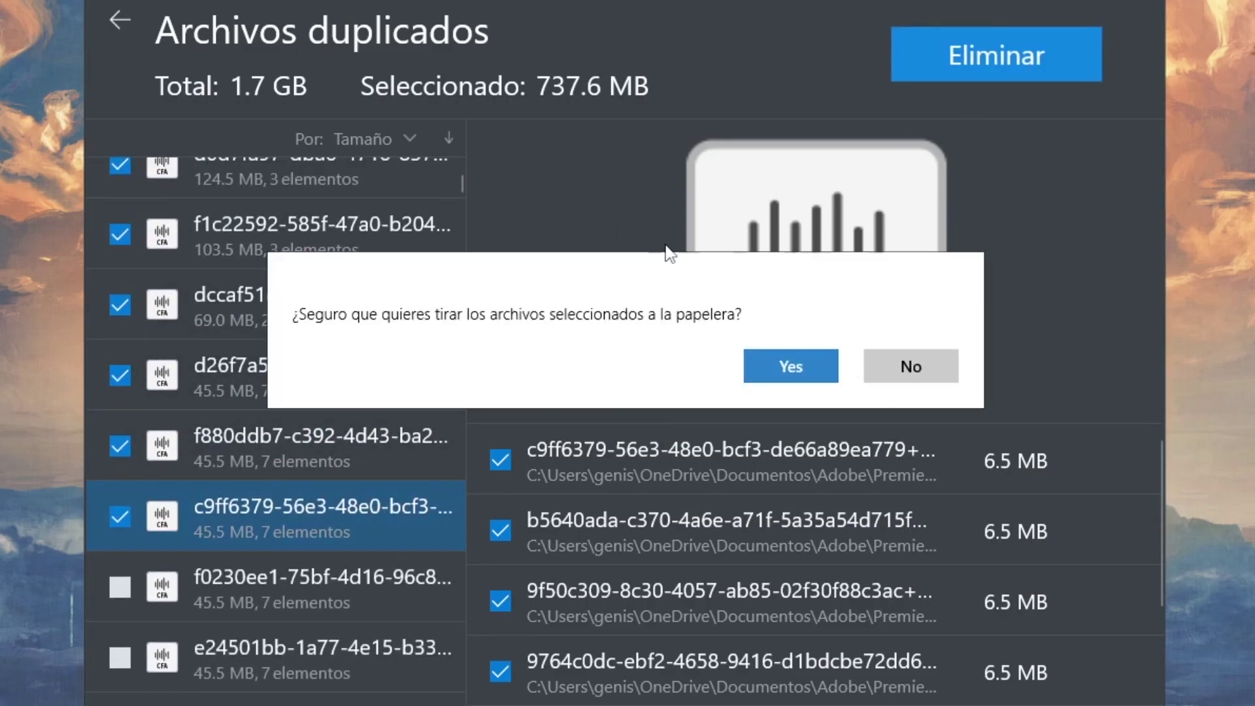
left_click(748, 366)
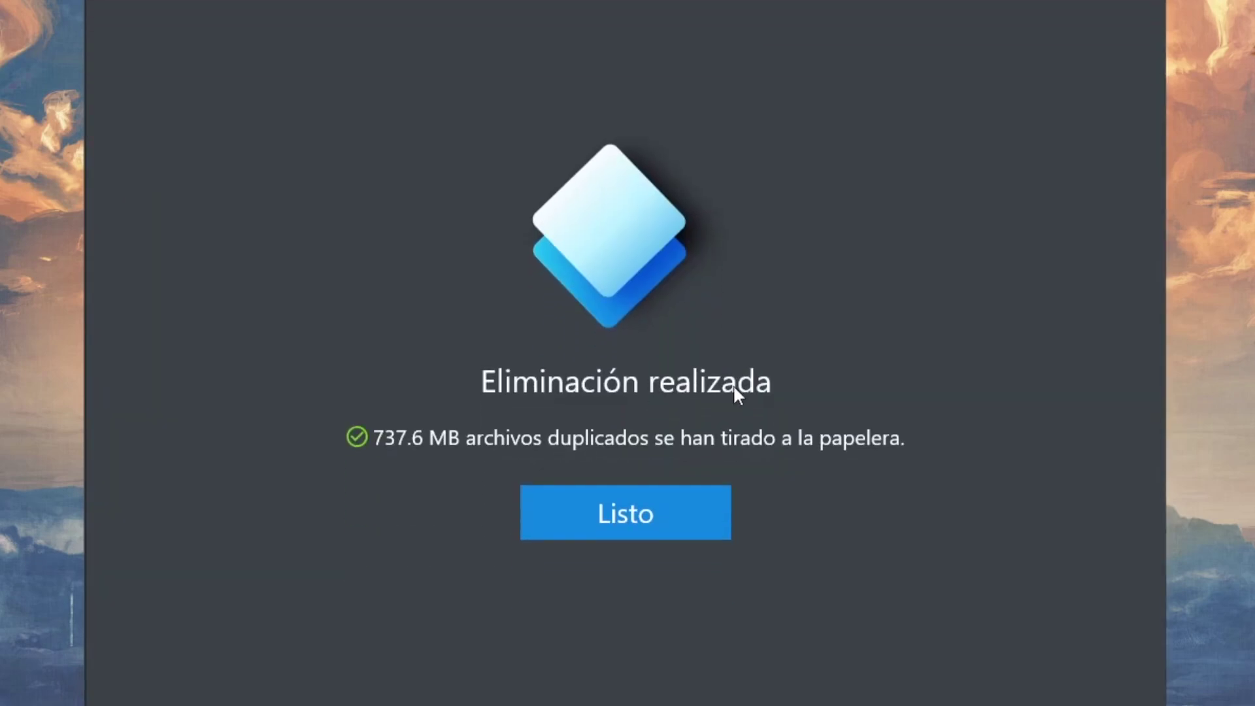
left_click(699, 516)
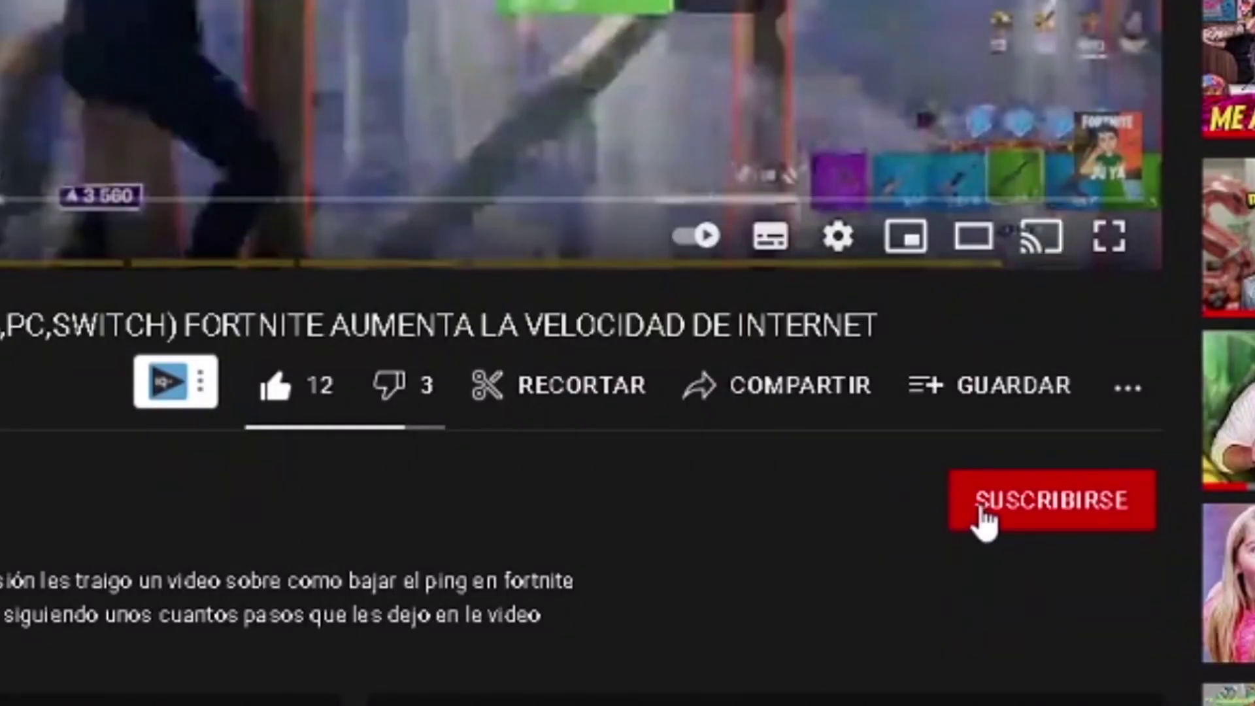
- Switch to the YouTube video page, subscribe to its channel and set the channel's notifications to Todas
left_click(984, 520)
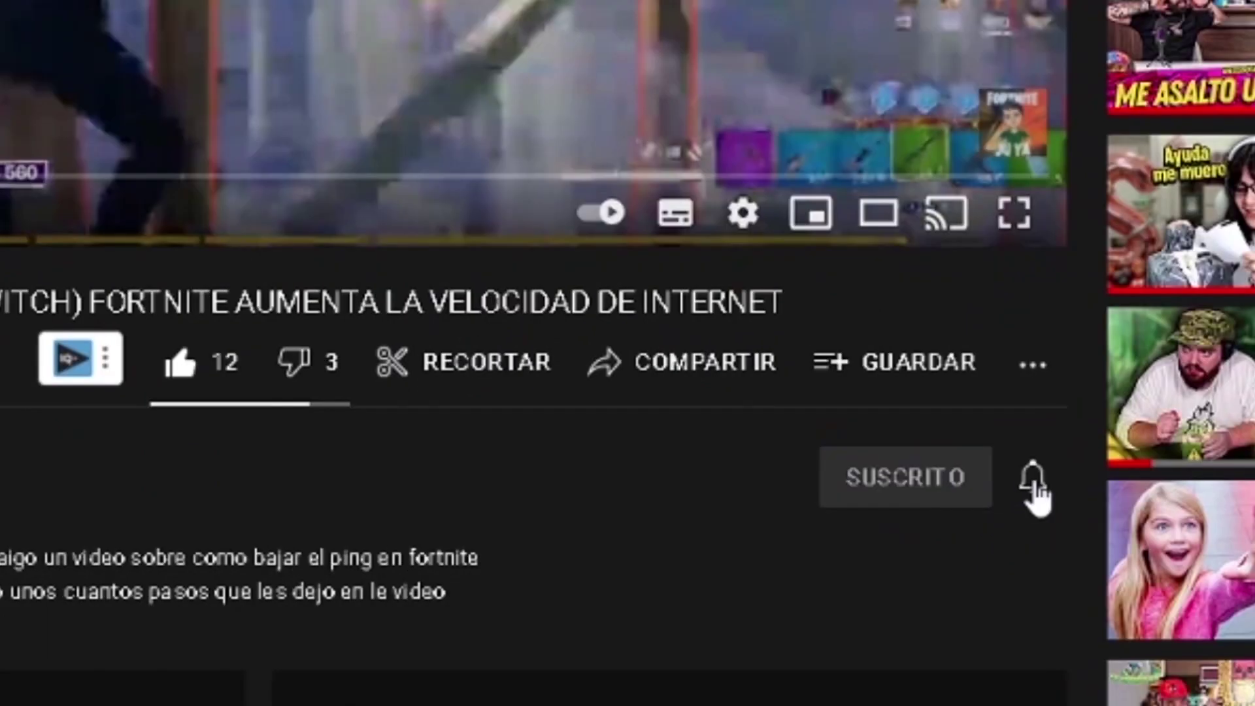
left_click(1127, 499)
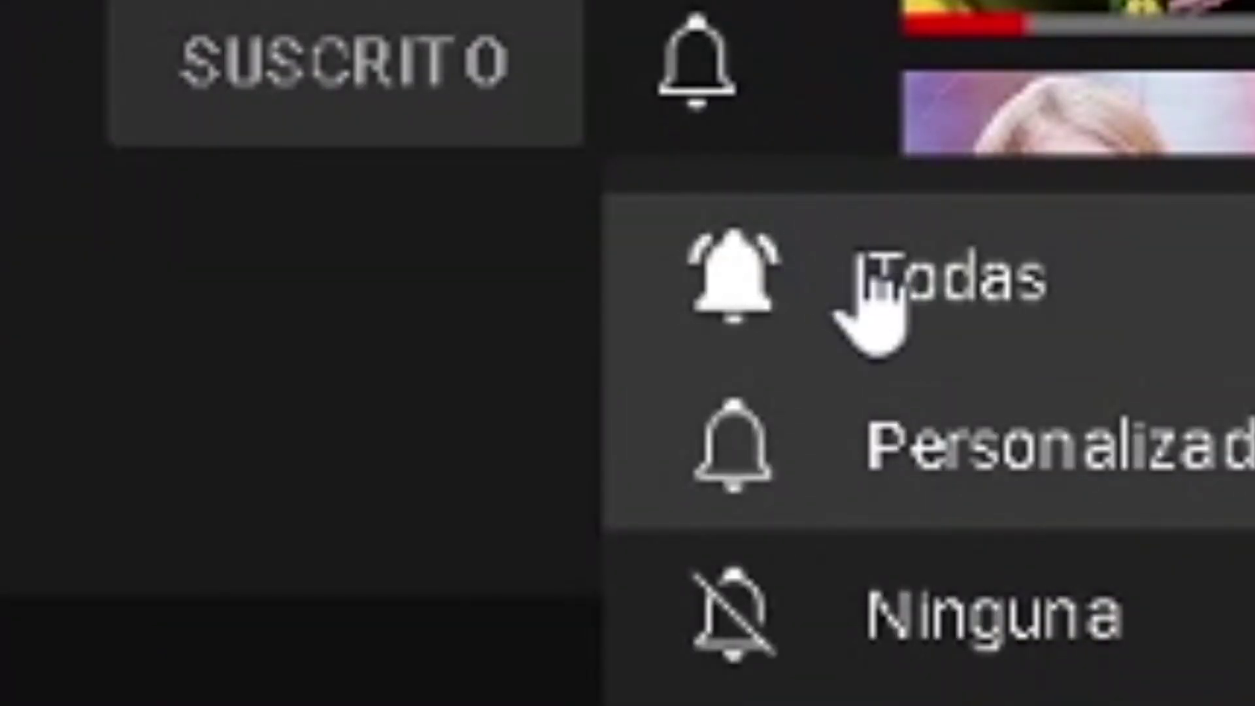
left_click(875, 278)
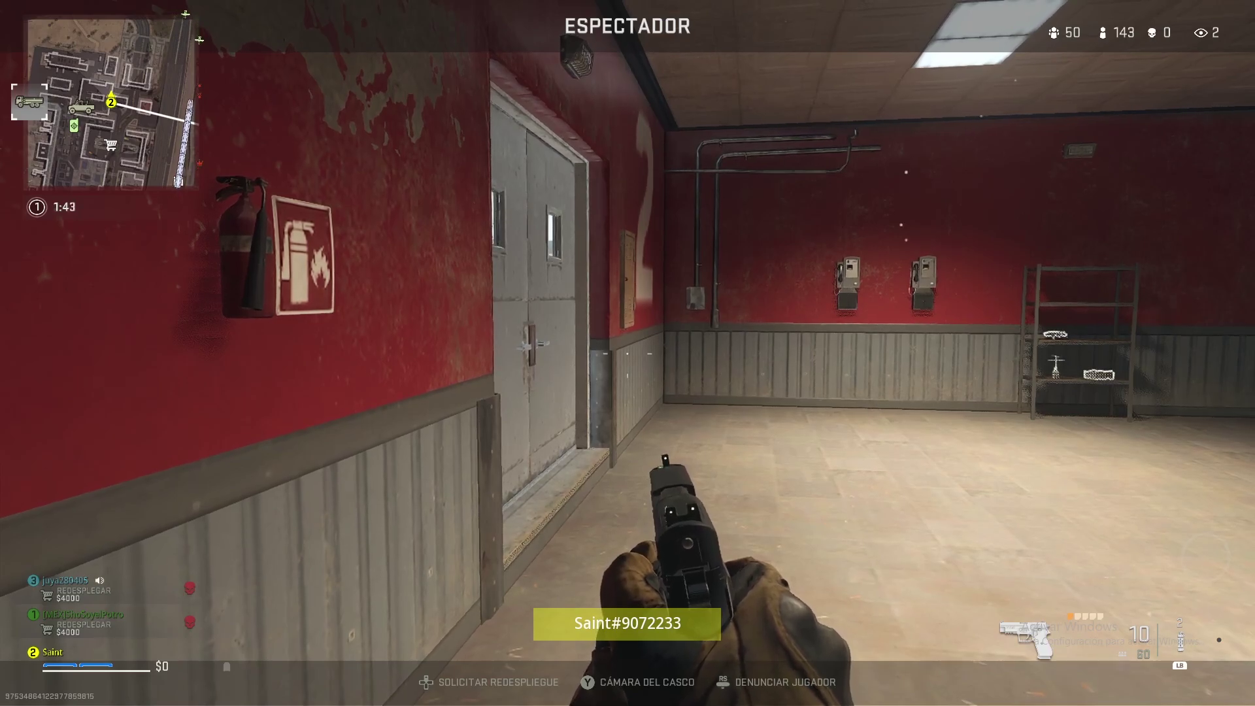
- Switch to the Battle Royale match, open its in-game settings (Ajustes) and move down the categories to Mando
key("Escape")
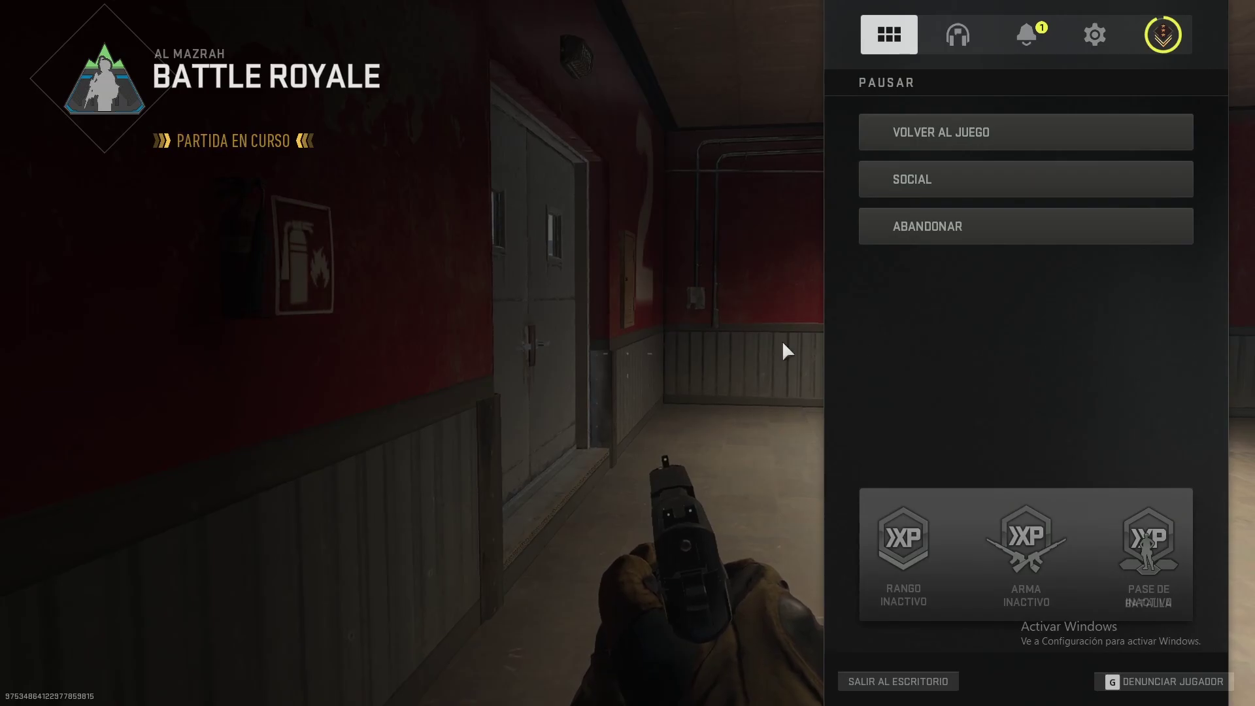
key("Escape")
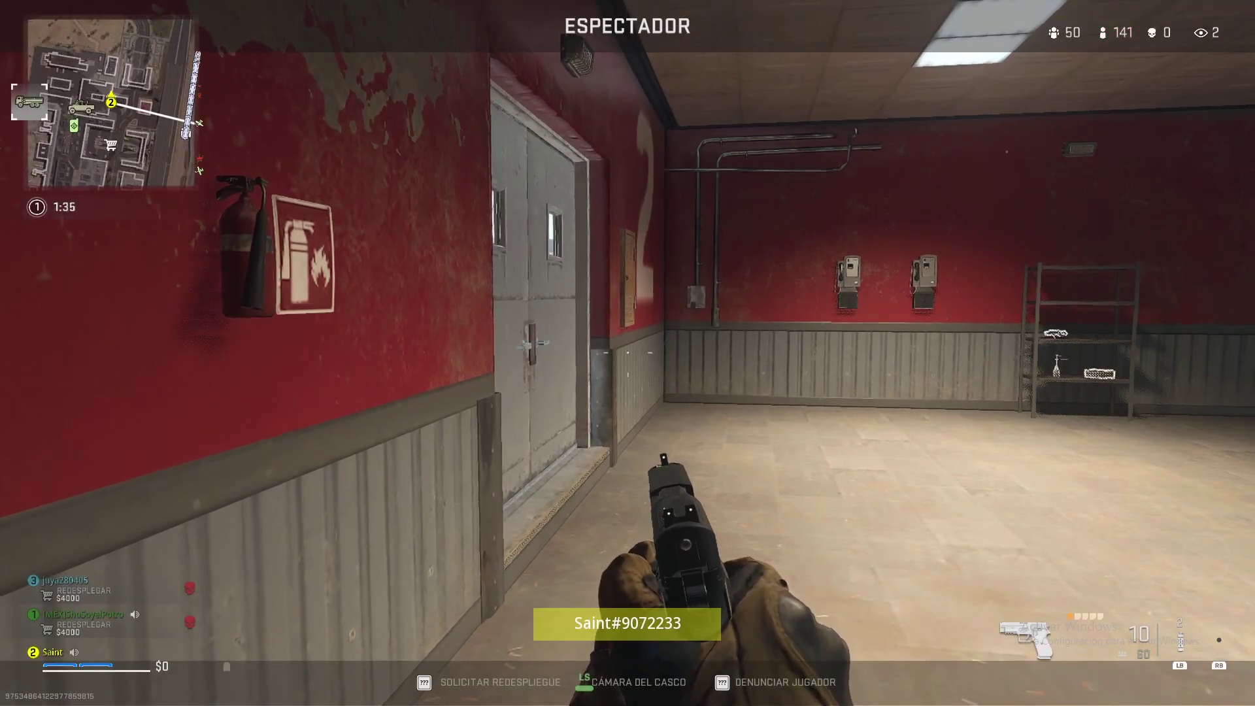
key("Escape")
key("e")
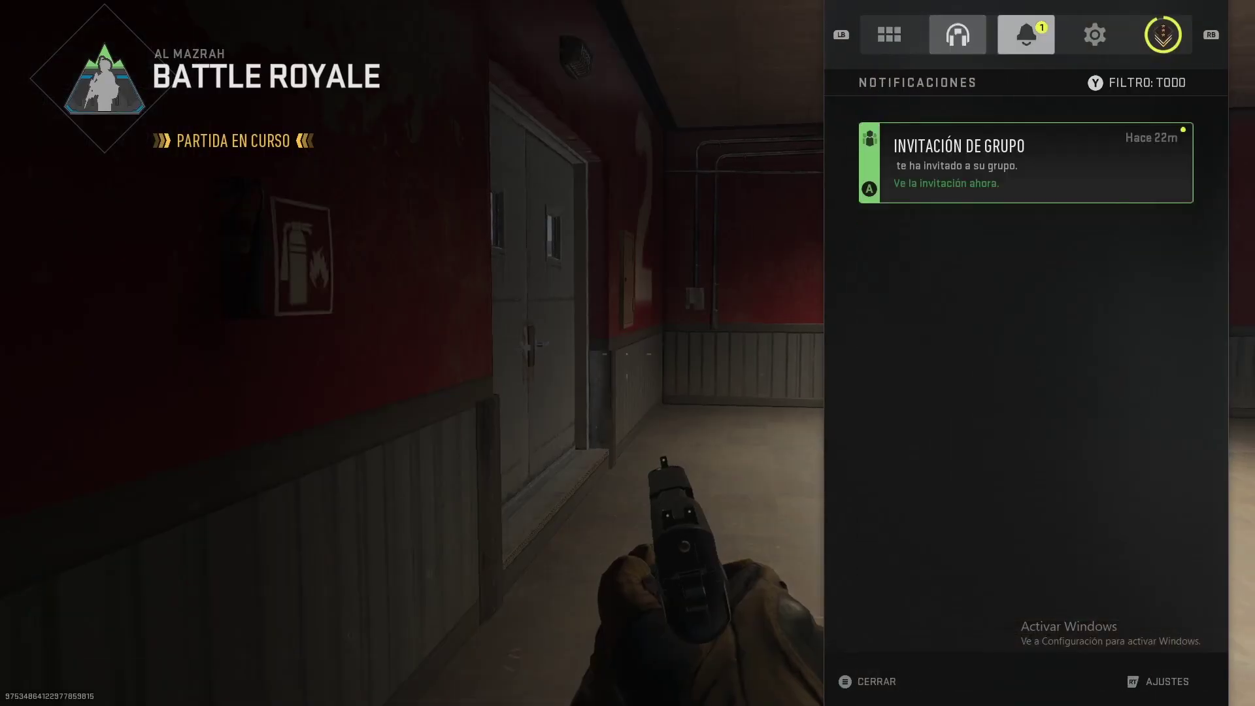
key("e")
key("Down")
key("Down")
key("Down")
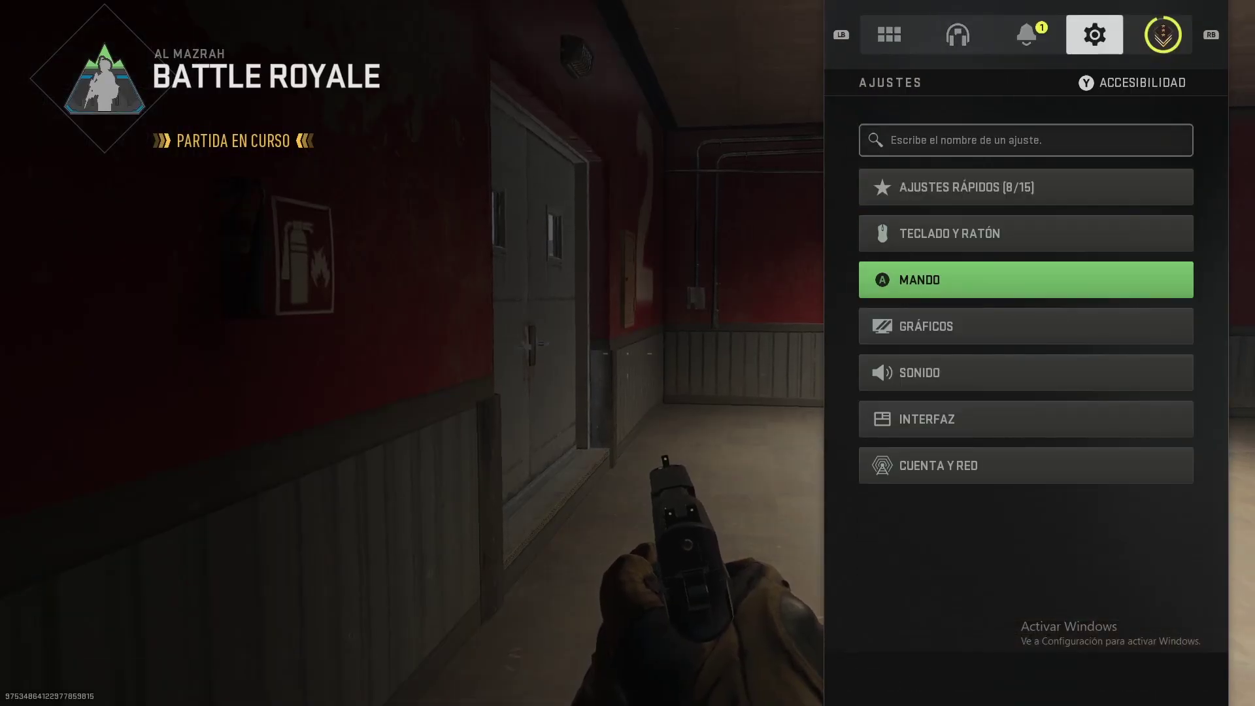